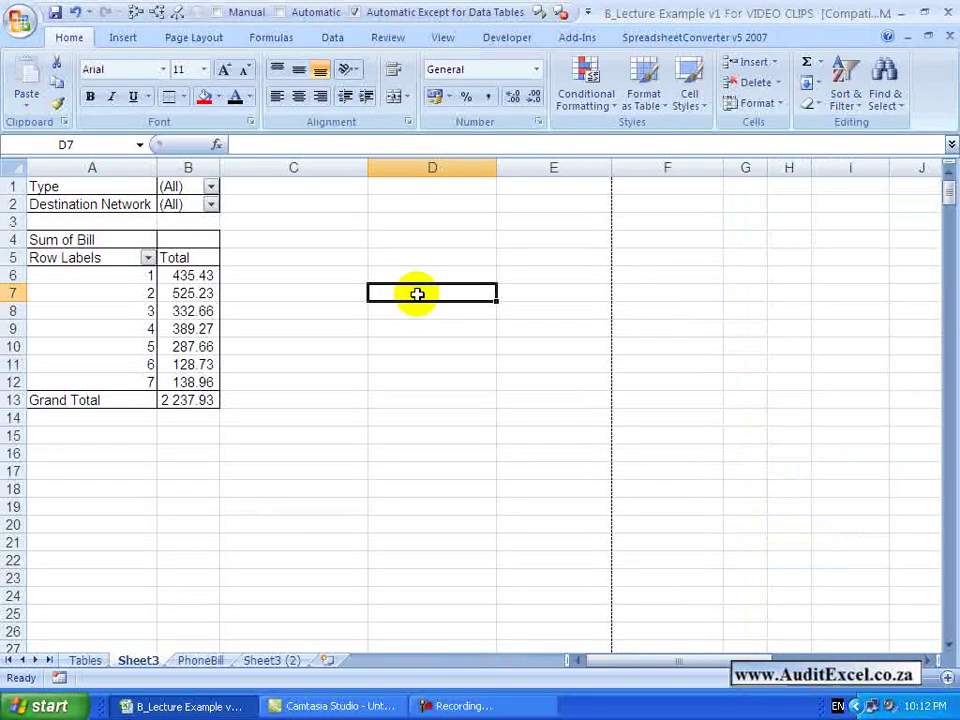
- Begin a new formula in cell D7 with an equals sign
text(=)
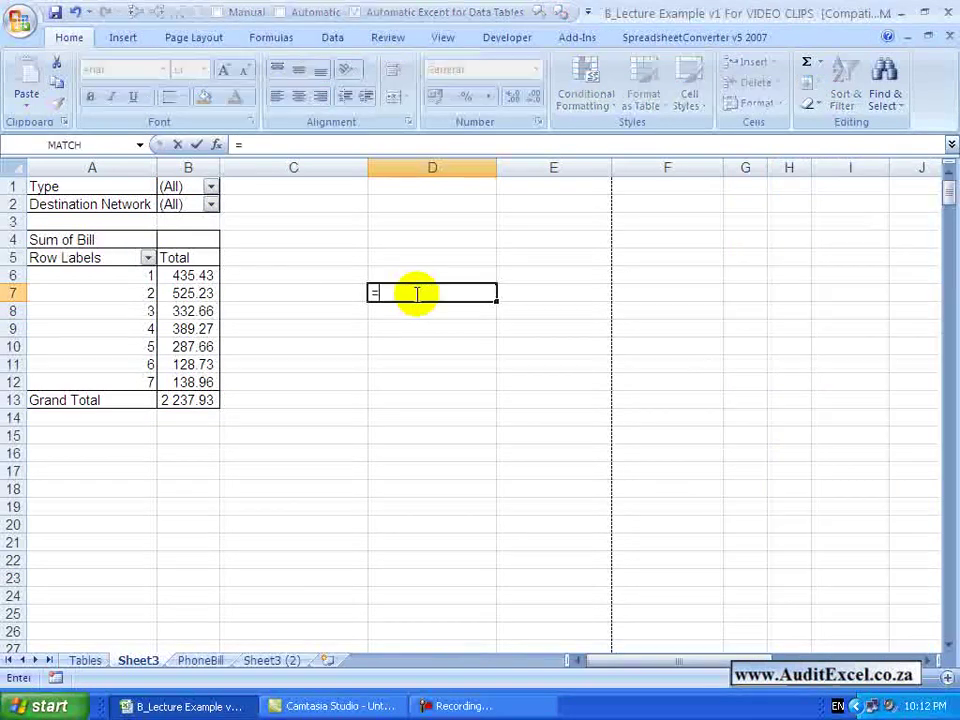
- Reference pivot cell B12 from D7 to create a GETPIVOTDATA formula for day 7, returning 138.9566667
click(186, 381)
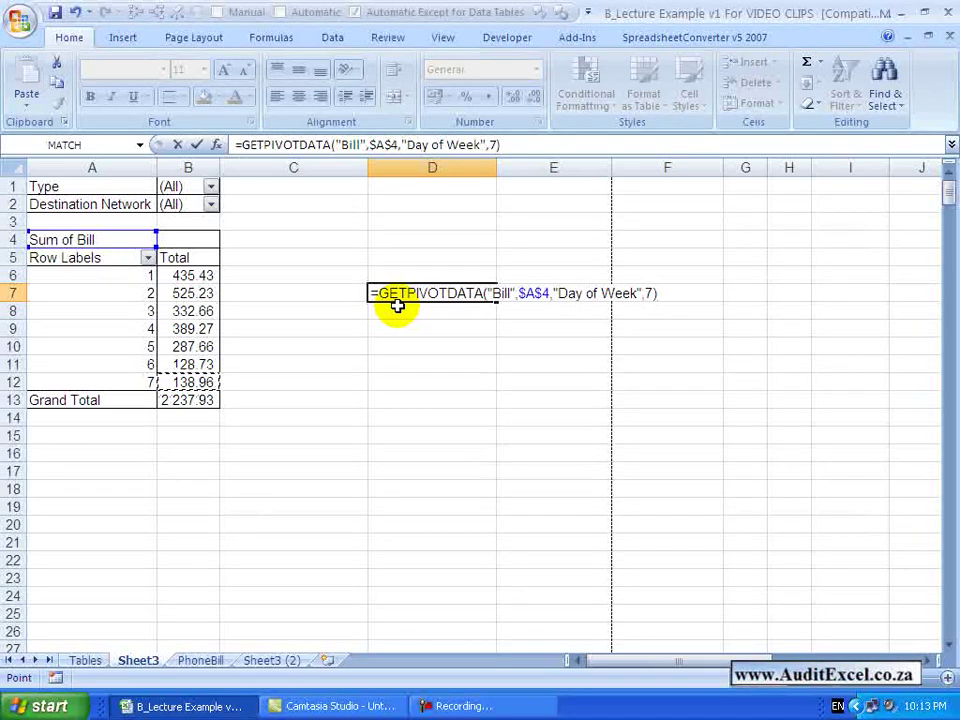
key(Return)
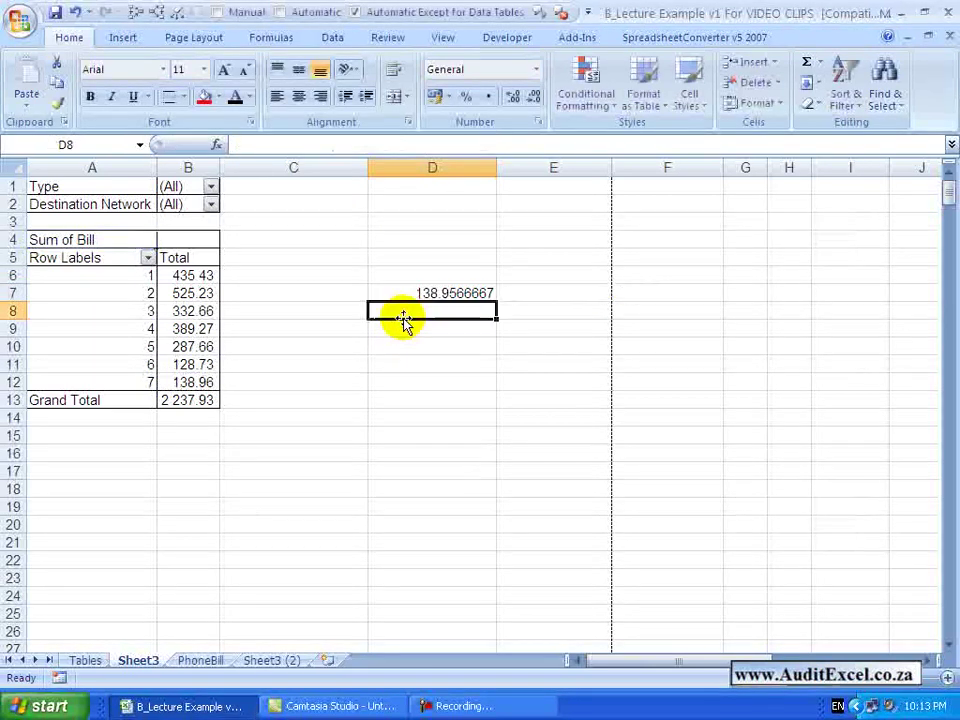
key(Up)
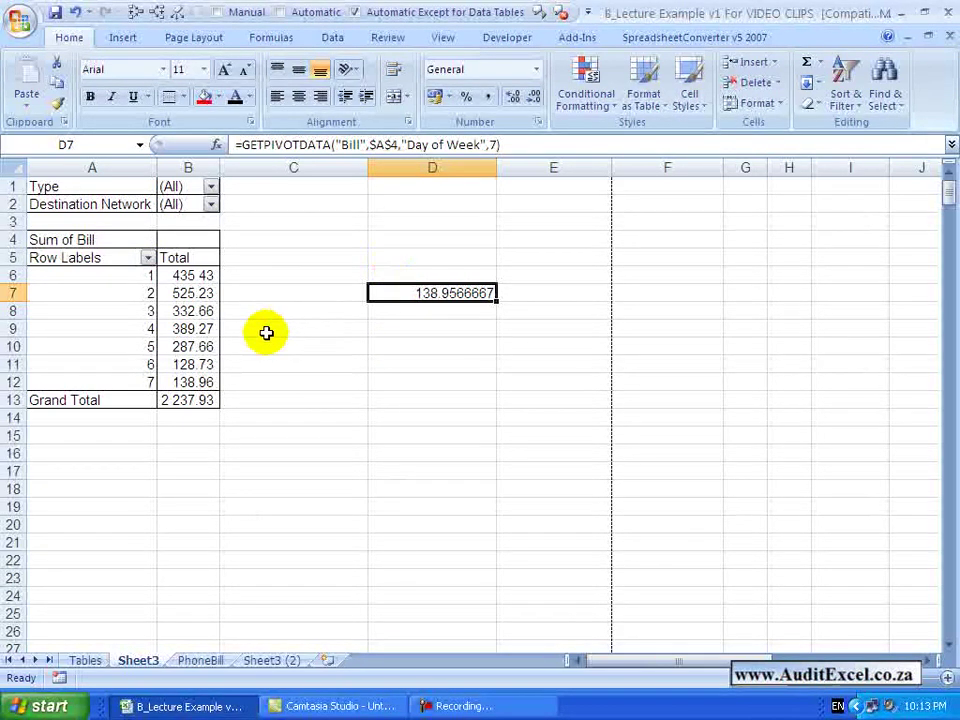
mouse_move(185, 382)
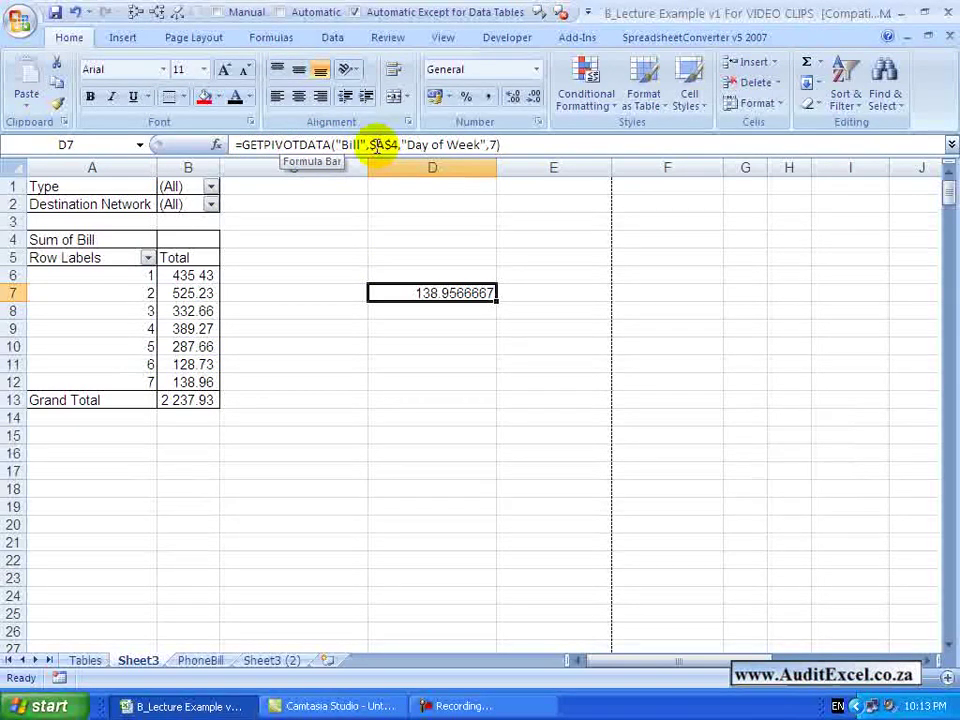
click(218, 146)
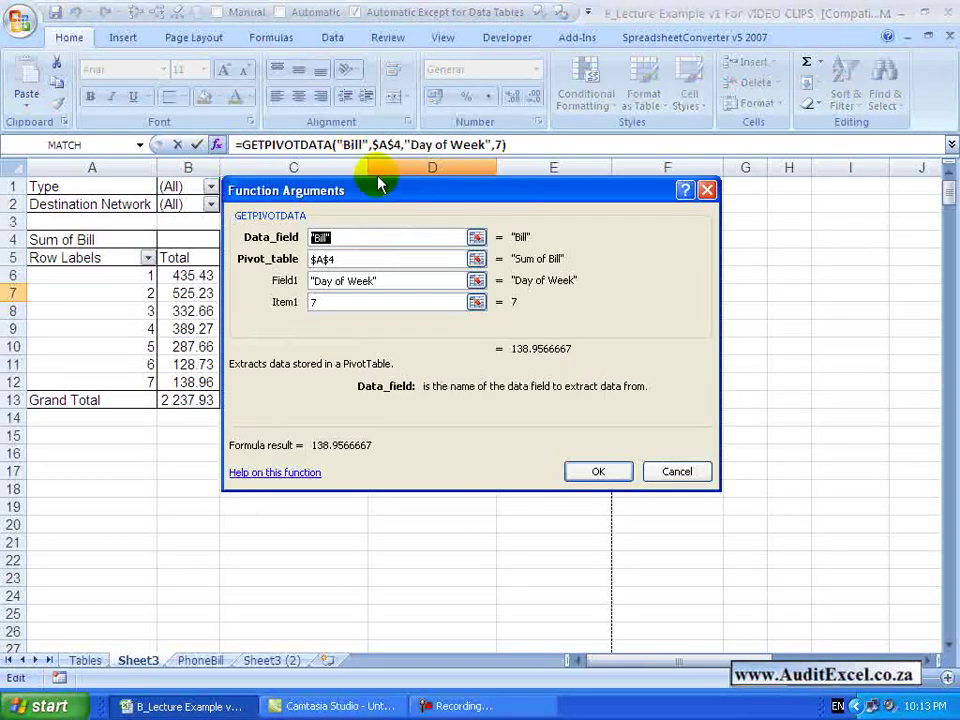
- Move the Function Arguments dialog below and to the right of the pivot table
drag(380, 193, 282, 324)
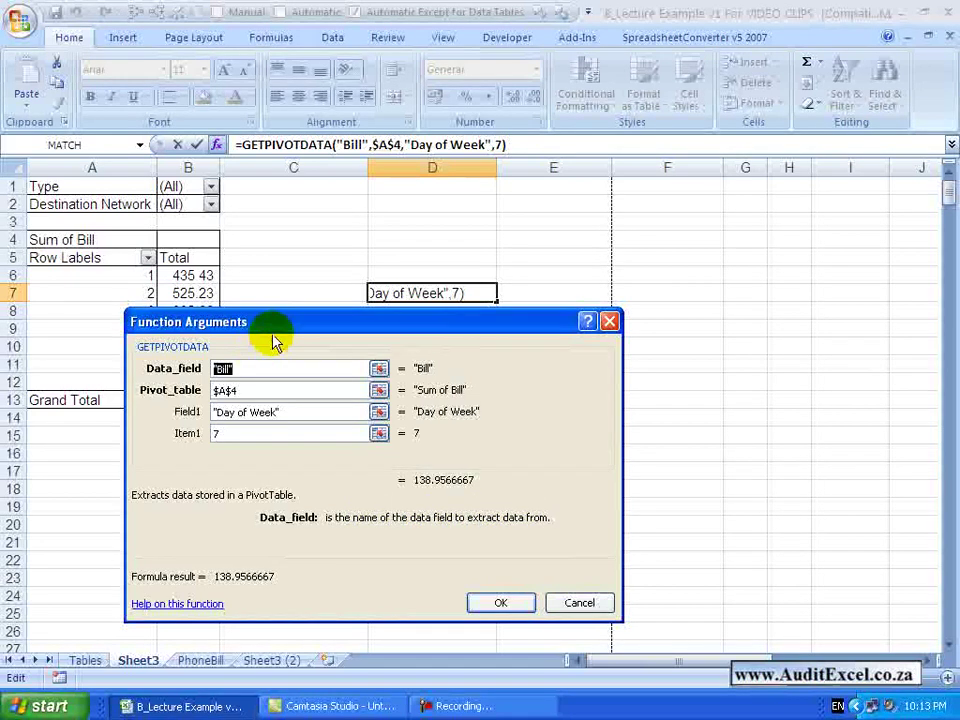
drag(281, 334, 267, 383)
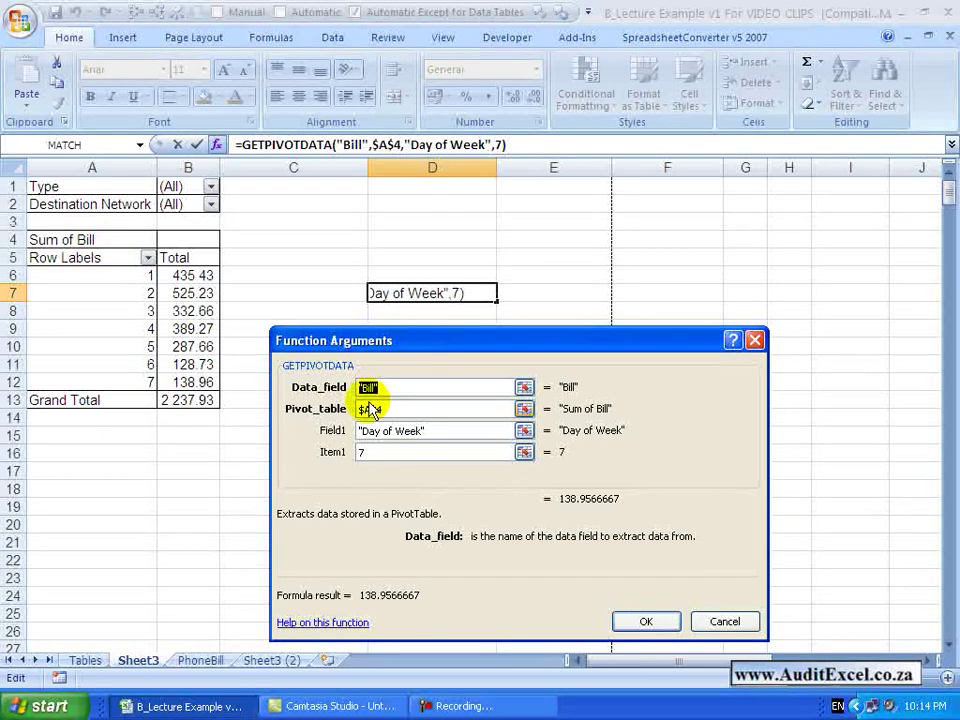
- Review the Pivot_table, Field1 and Item1 argument descriptions, then accept the unchanged formula
click(385, 408)
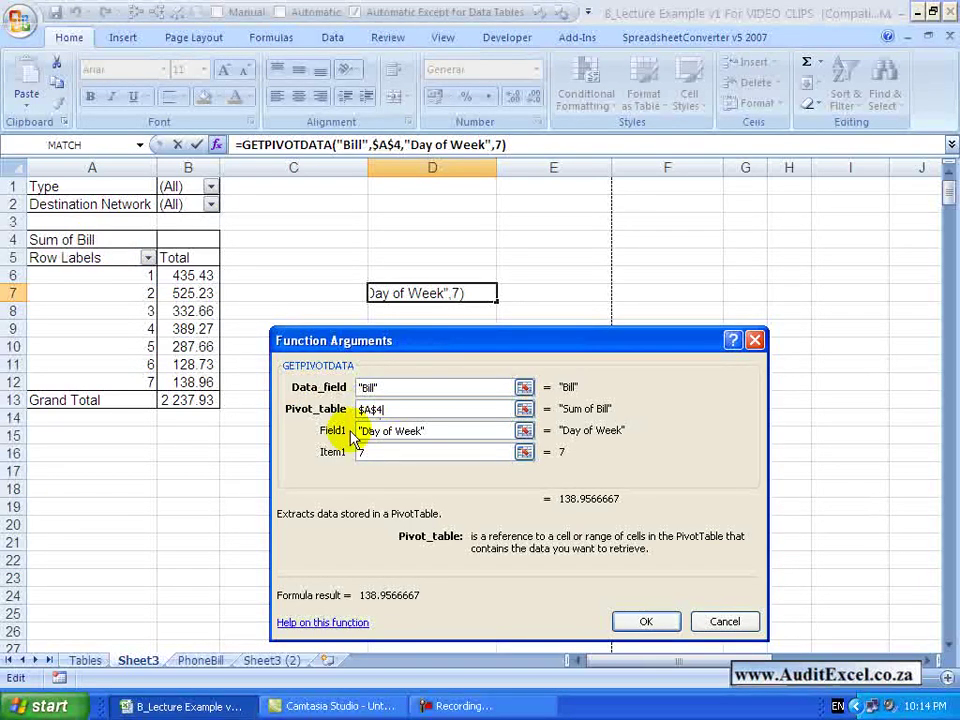
click(424, 431)
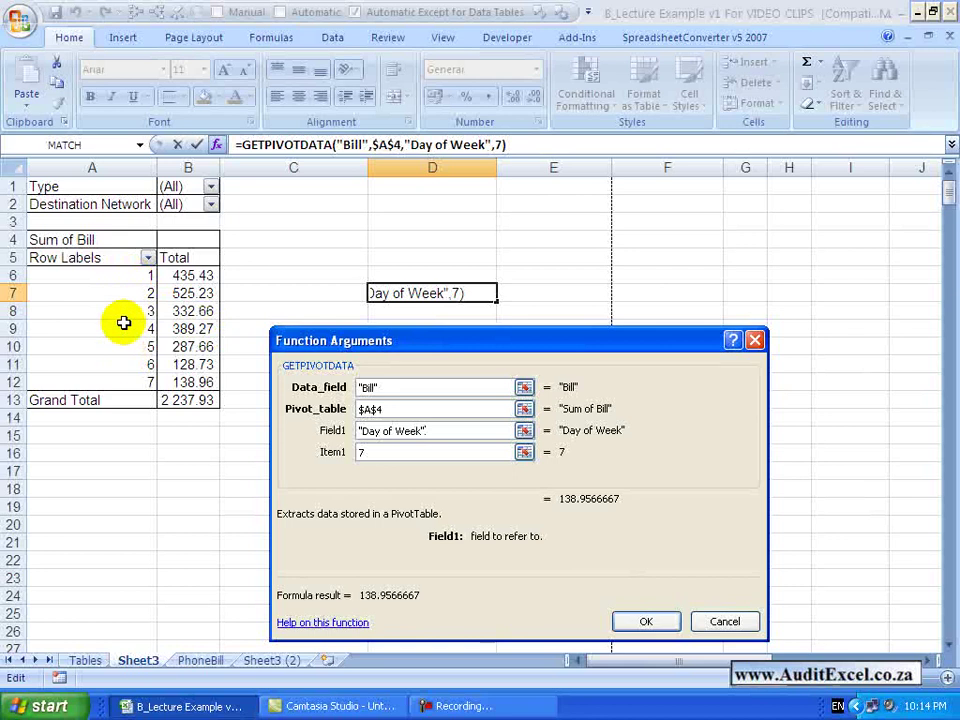
click(401, 451)
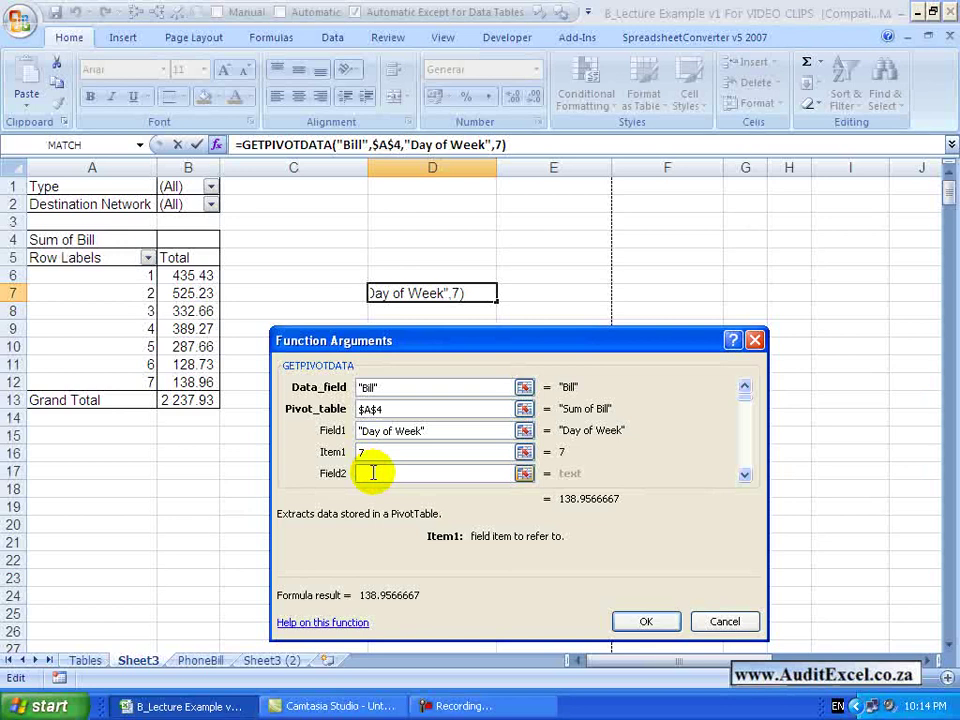
click(630, 622)
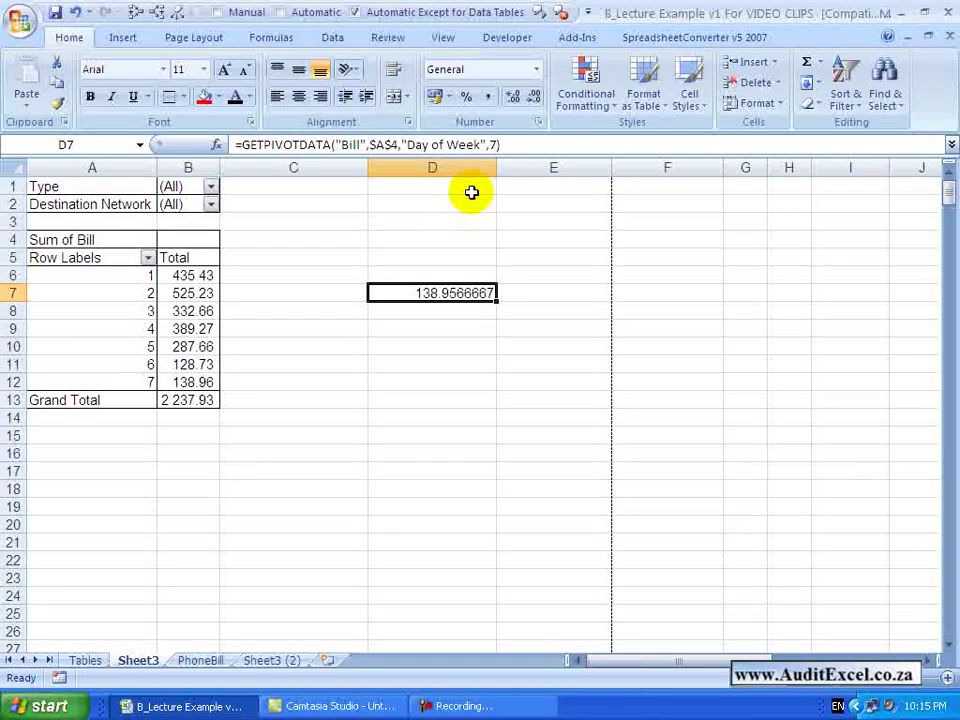
- Change D7's GETPIVOTDATA Day of Week item from 7 to 6, giving 128.7325
click(495, 144)
key(BackSpace)
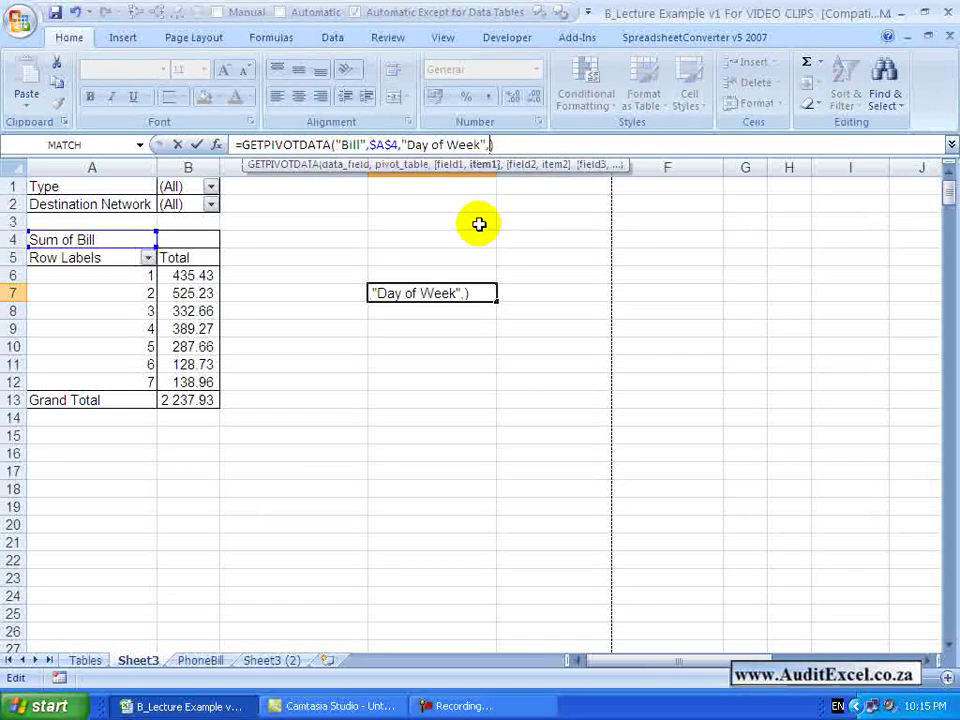
text(6)
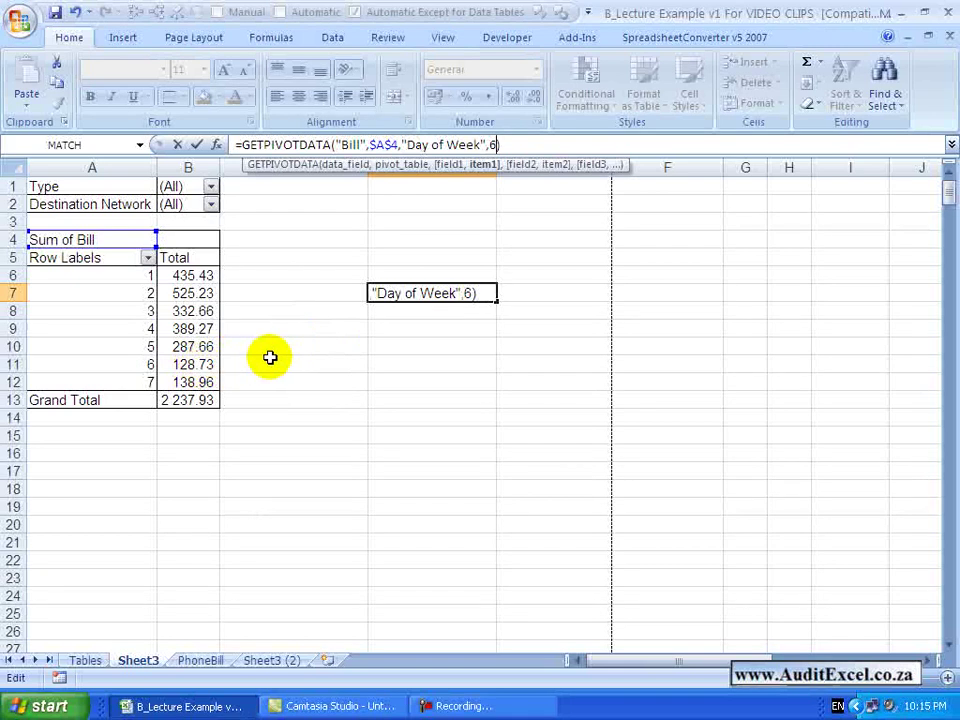
key(Return)
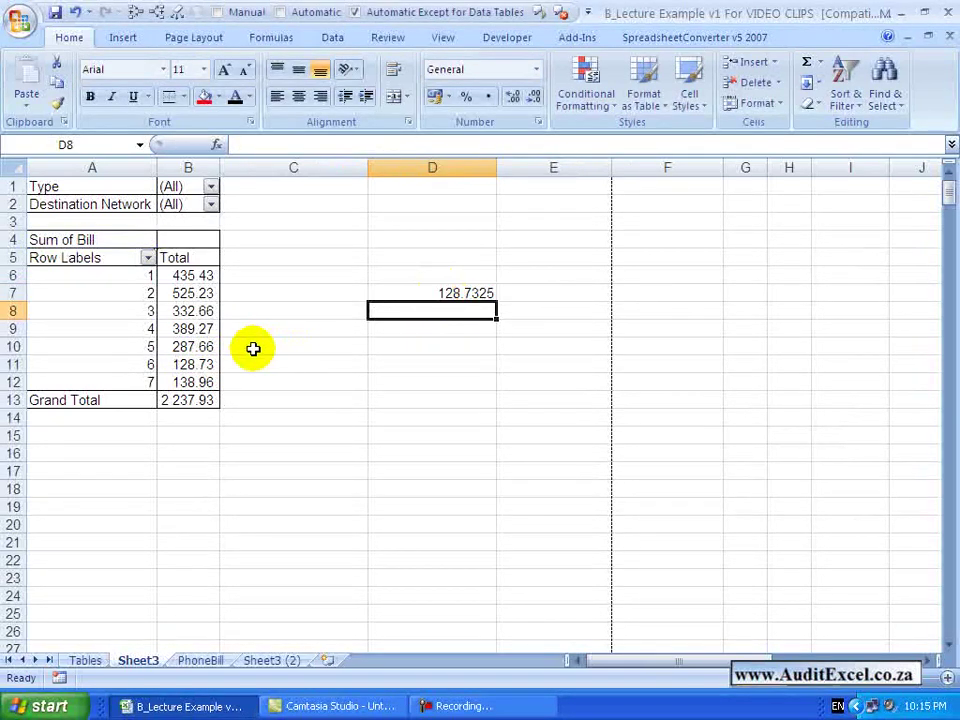
click(402, 293)
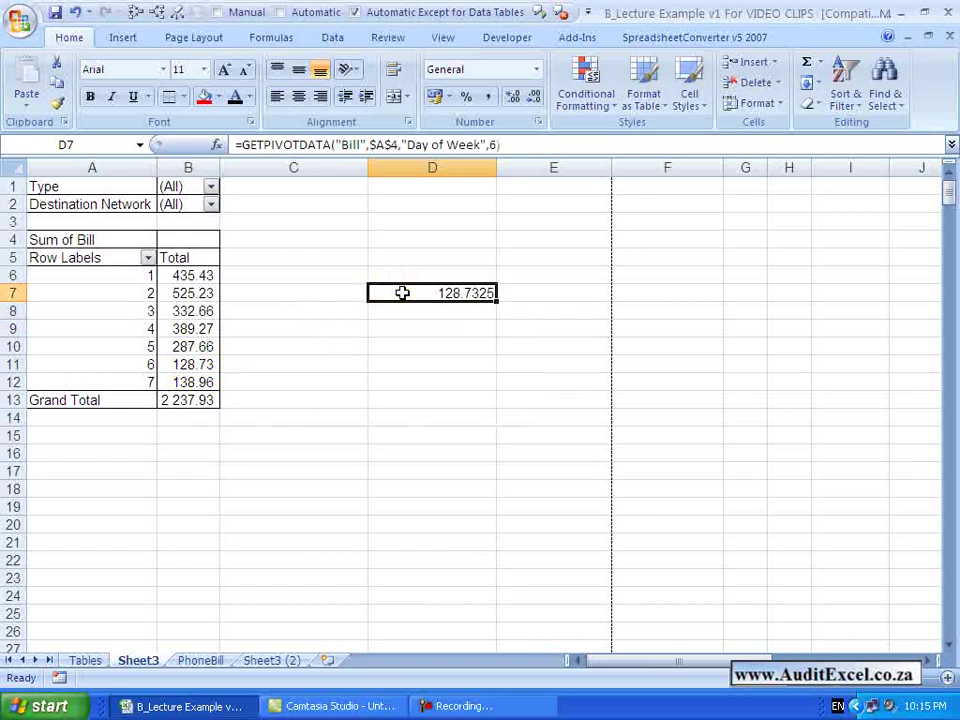
- Label D5 'Day of week' and enter 6 in E5 as the day input
click(437, 294)
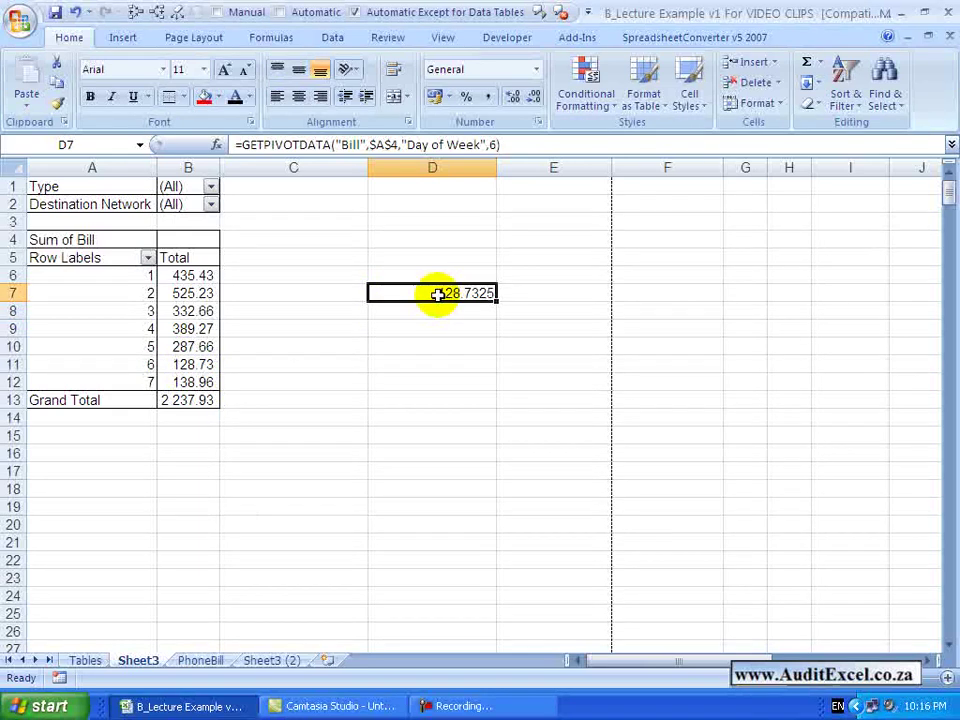
click(378, 256)
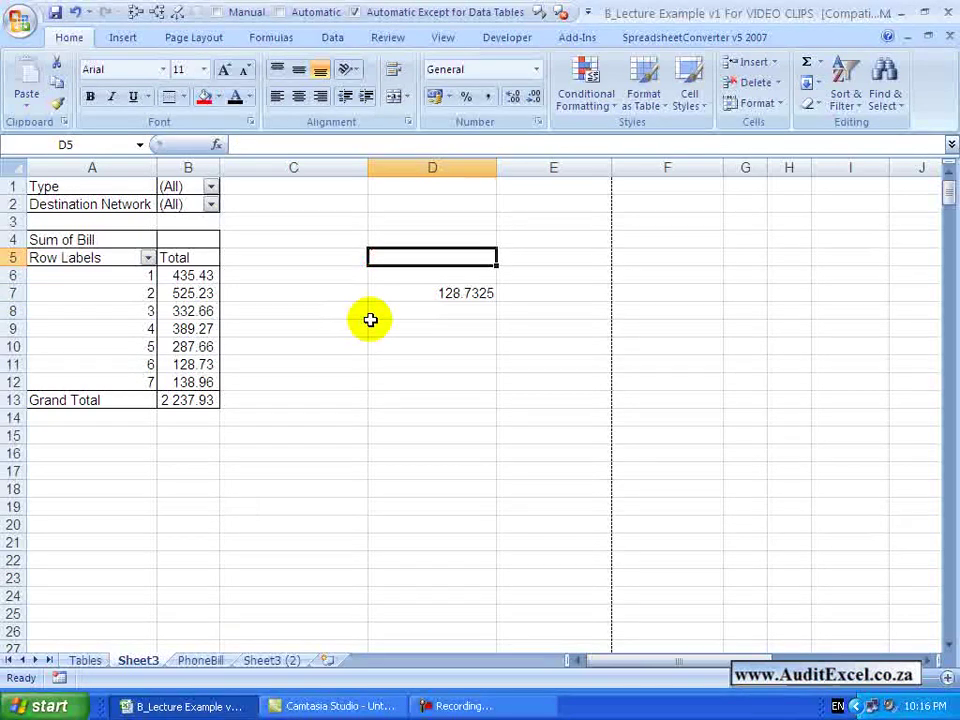
text(Day o)
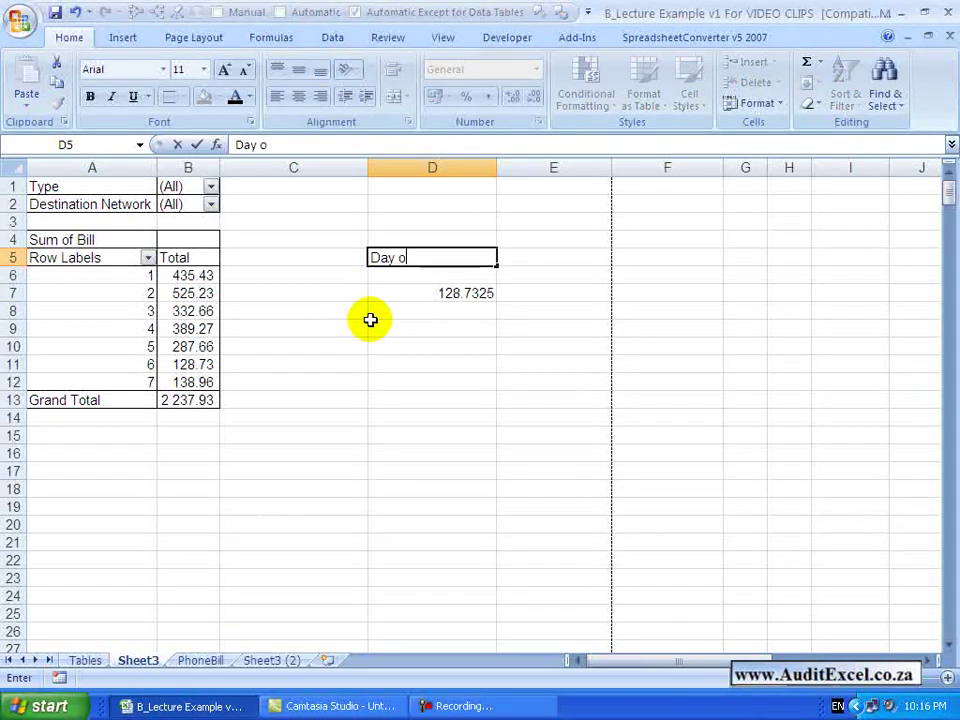
text(f week)
key(Tab)
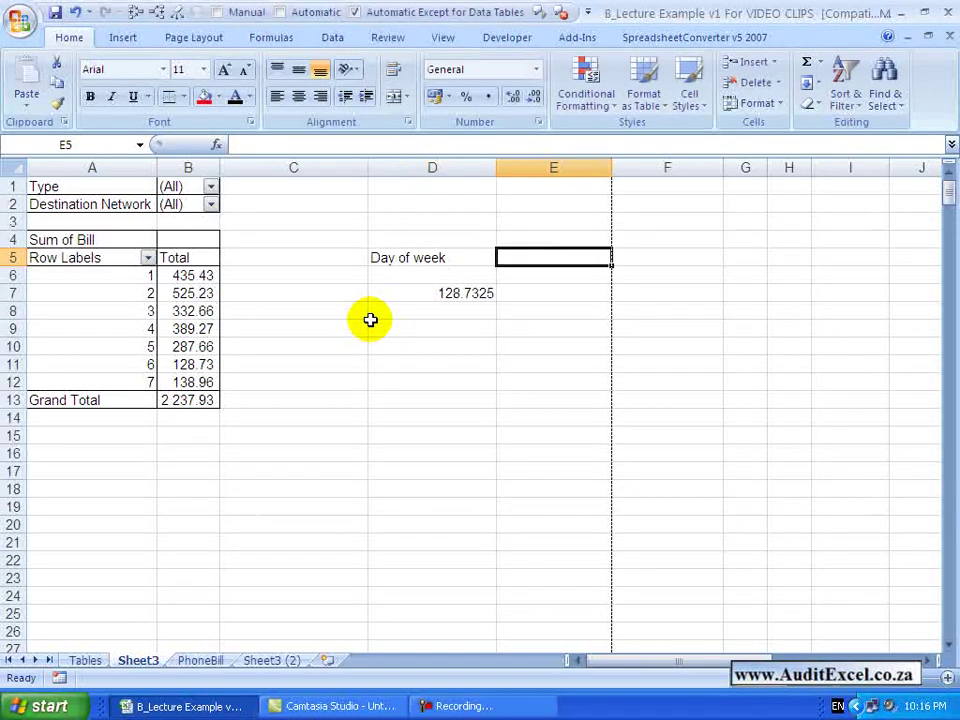
text(6)
key(Return)
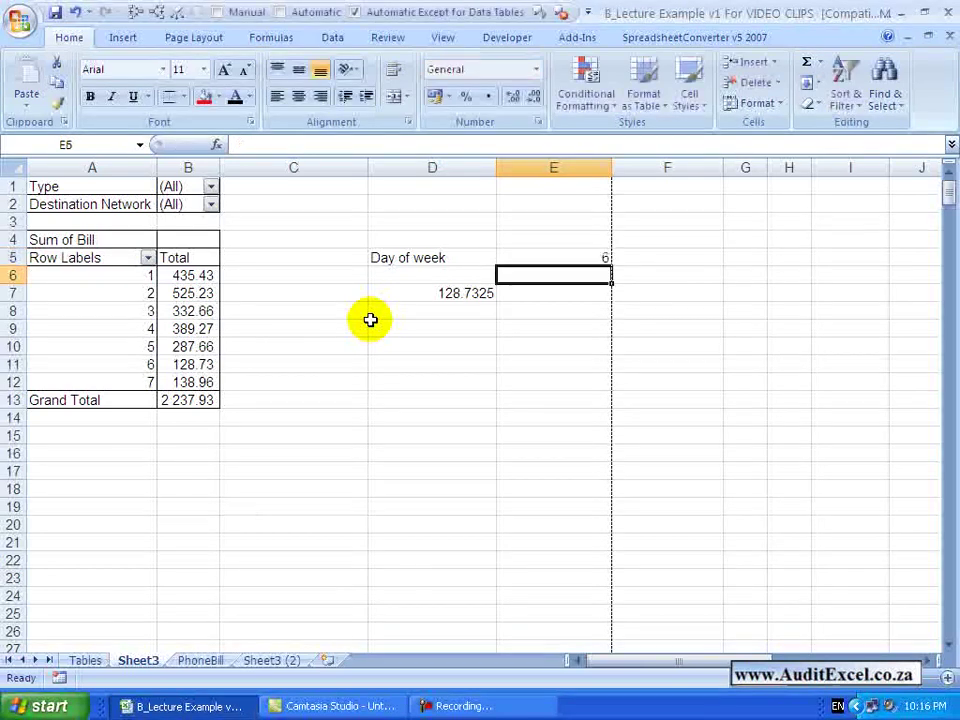
key(Up)
key(Down)
key(Down)
key(Left)
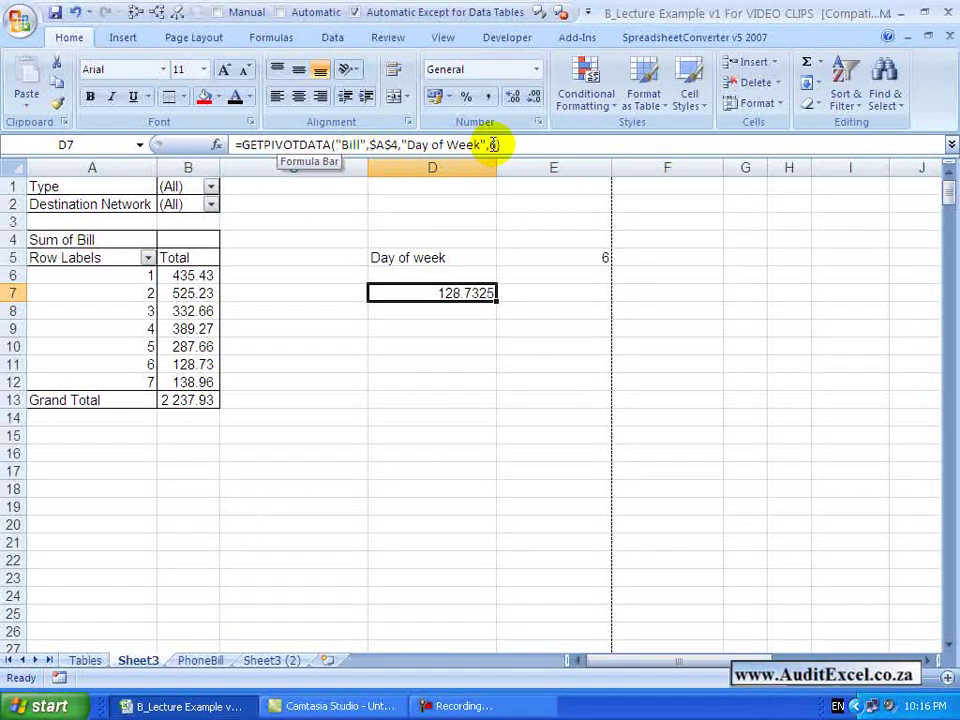
- Replace the fixed 6 in D7's Item1 argument with a reference to cell E5
click(217, 145)
click(369, 452)
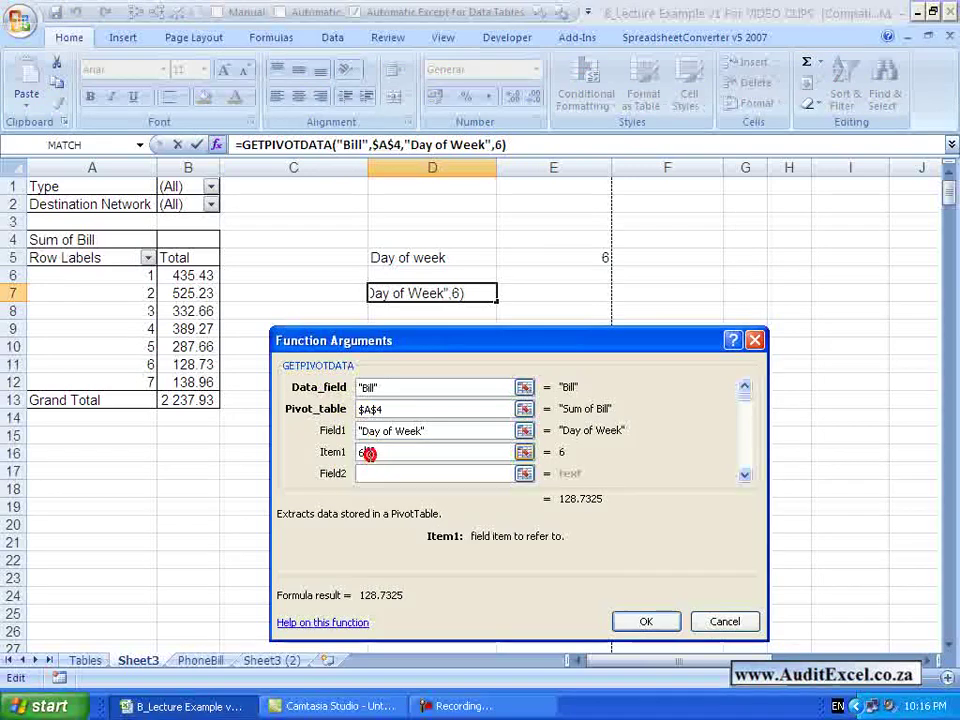
key(BackSpace)
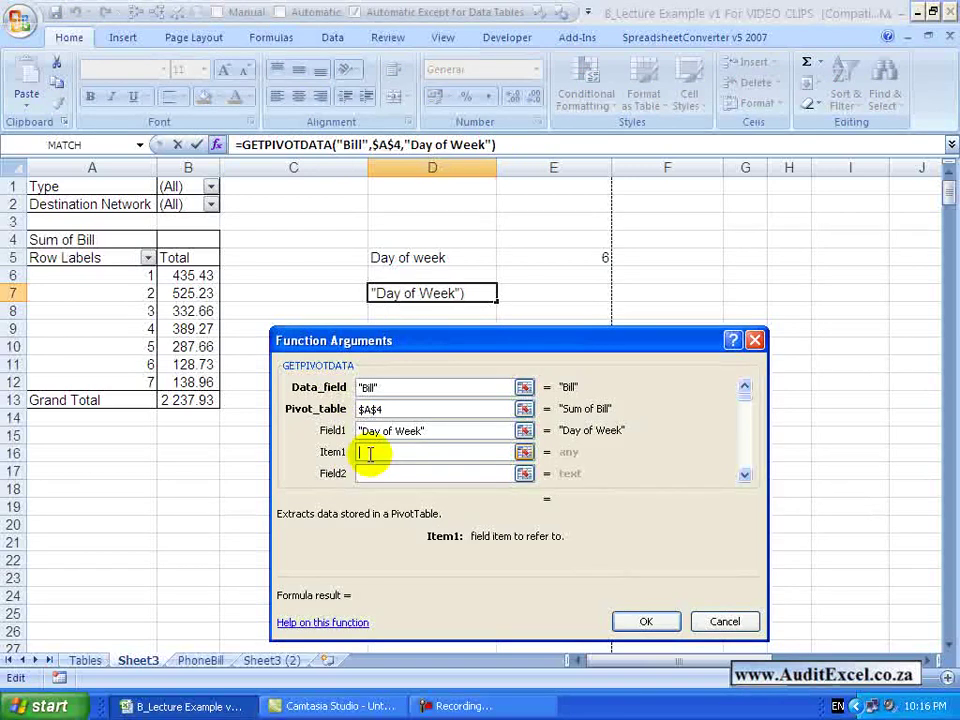
click(593, 270)
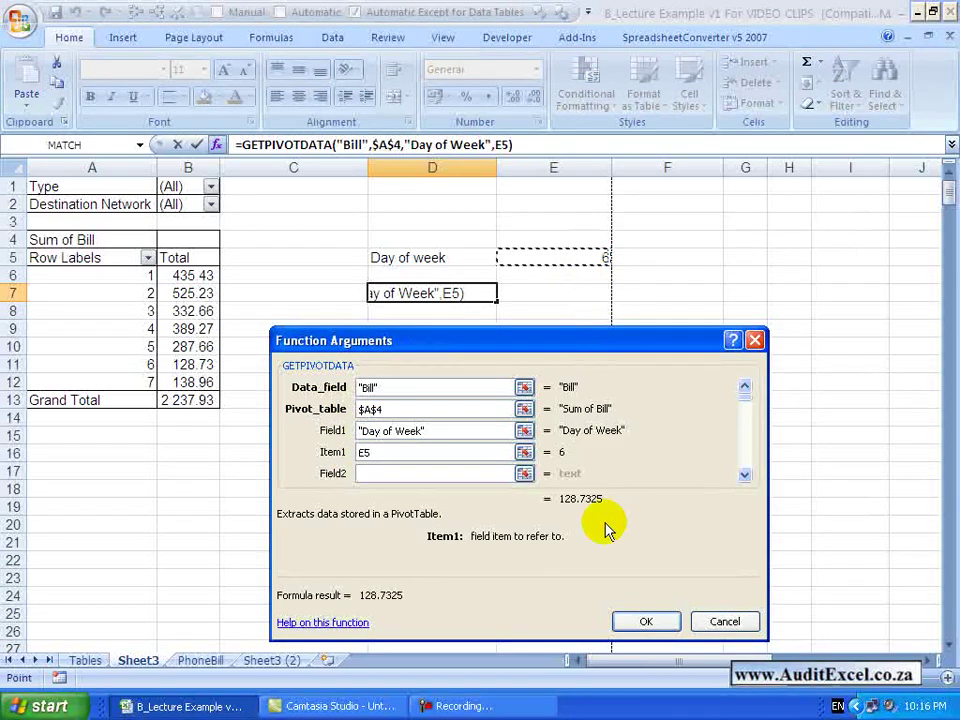
click(644, 621)
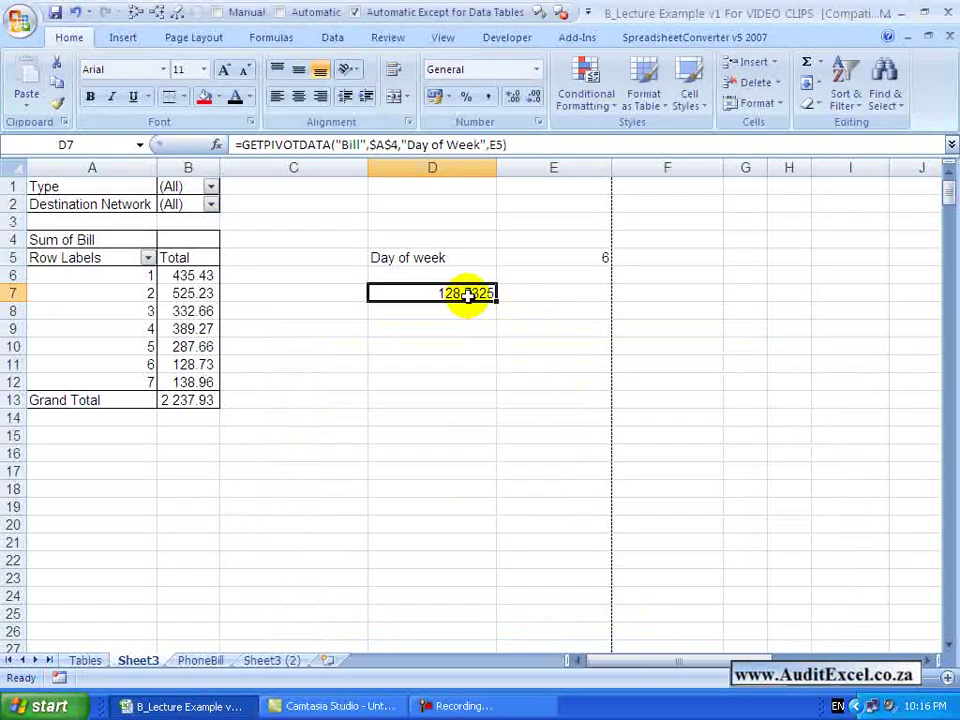
click(556, 257)
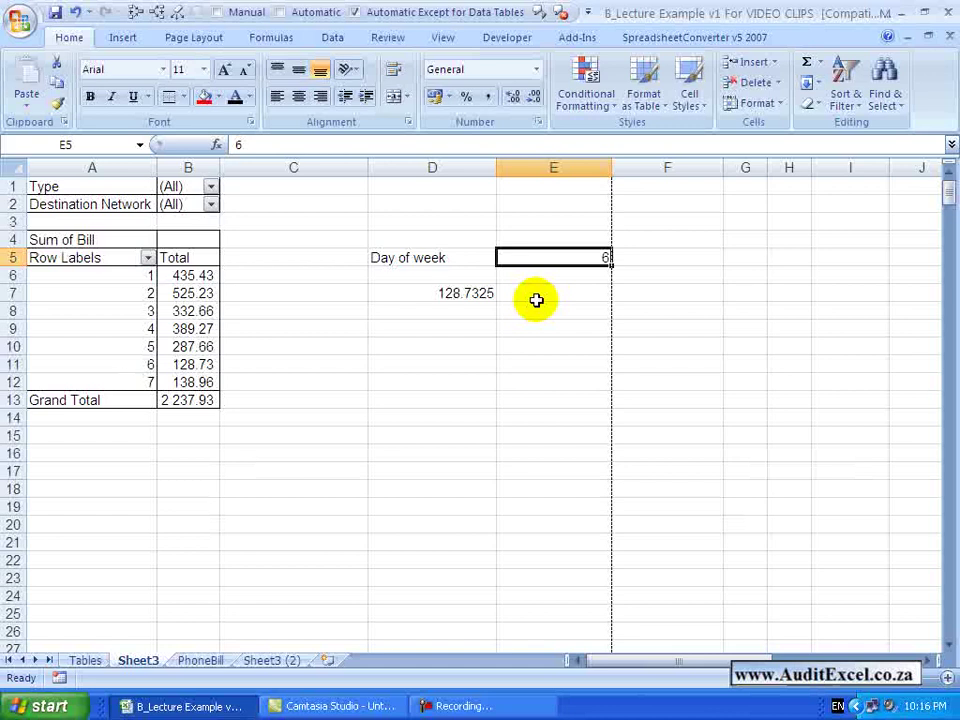
- Enter 1 in E5 so D7 returns 435.4341667, then select pivot row label A6
text(1)
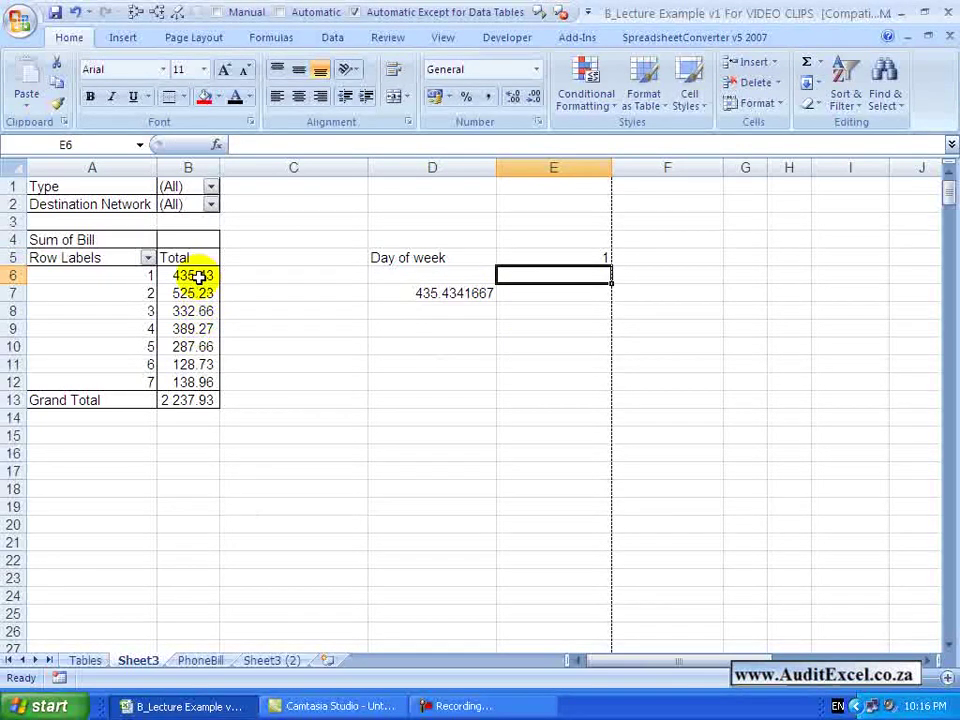
mouse_move(197, 275)
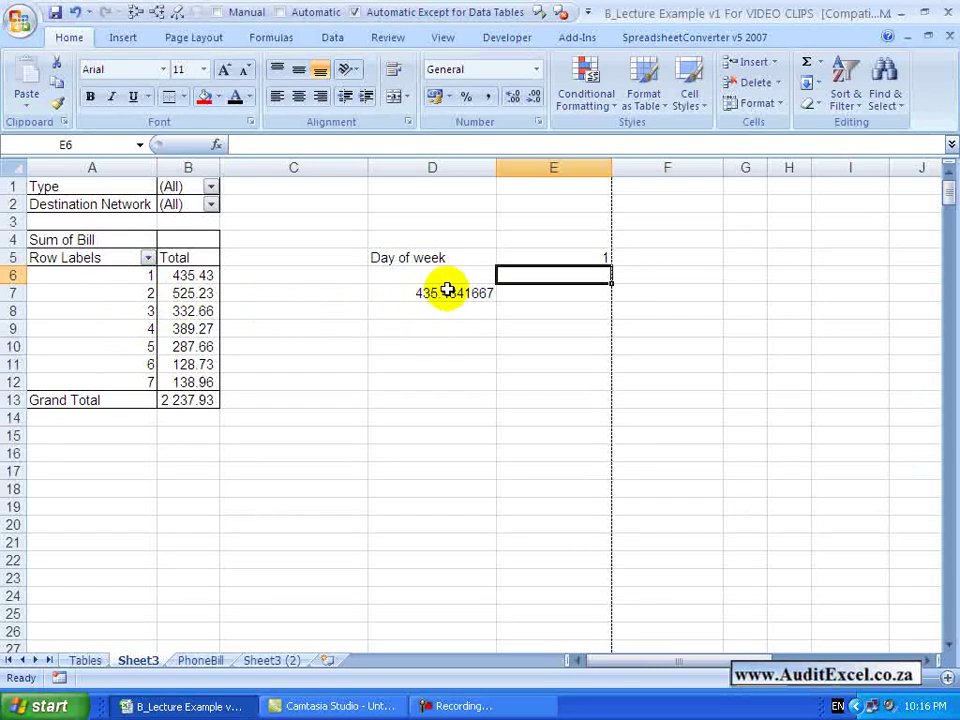
click(128, 276)
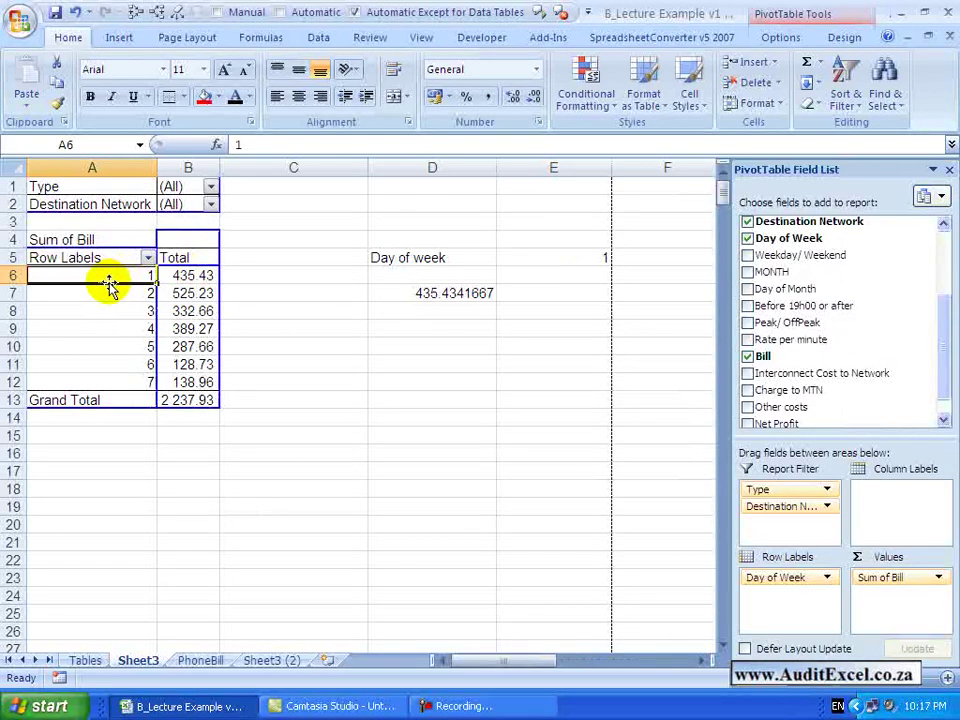
- Drag the day 1 row in the pivot, then clear the Day of week test cells D4:E9
drag(110, 285, 112, 375)
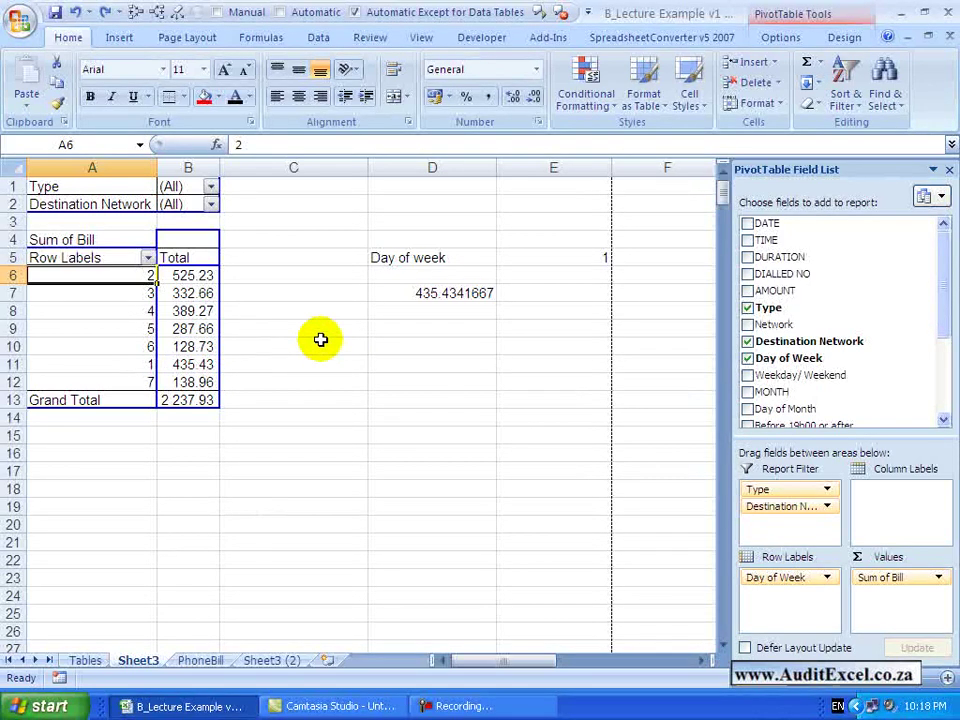
drag(420, 240, 536, 321)
key(Delete)
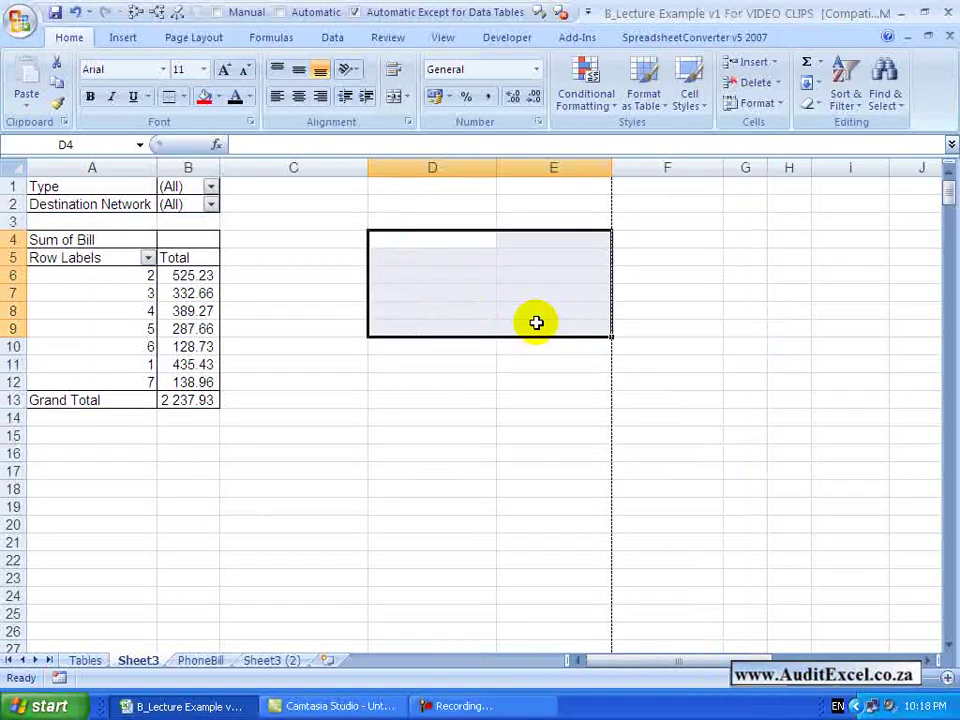
- Move Destination Network from Report Filter to Column Labels, splitting Sum of Bill by network
click(188, 311)
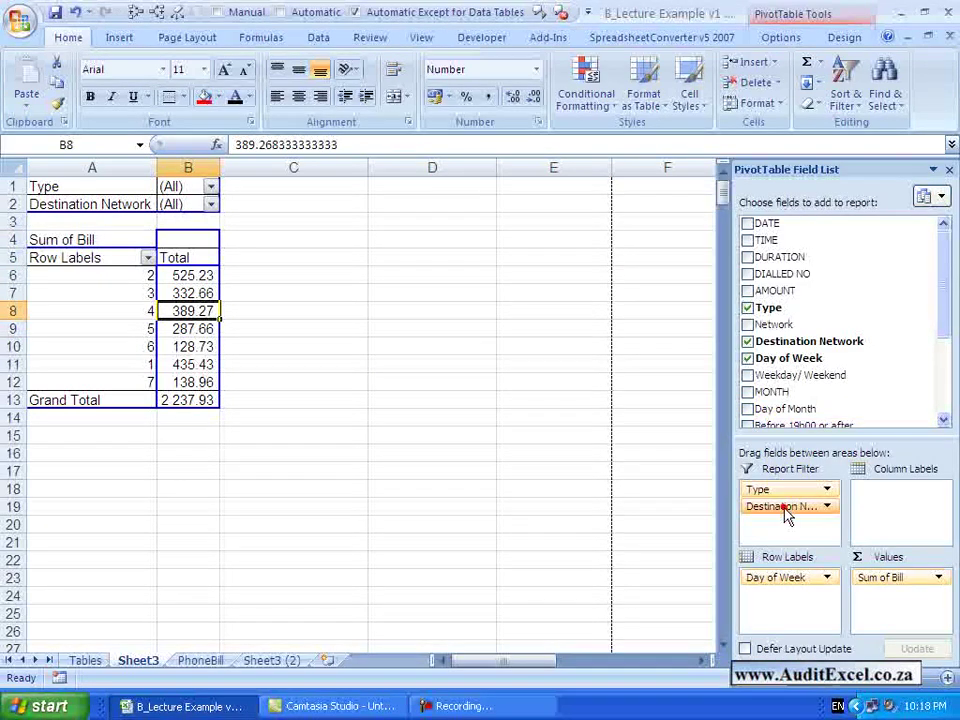
drag(786, 508, 888, 505)
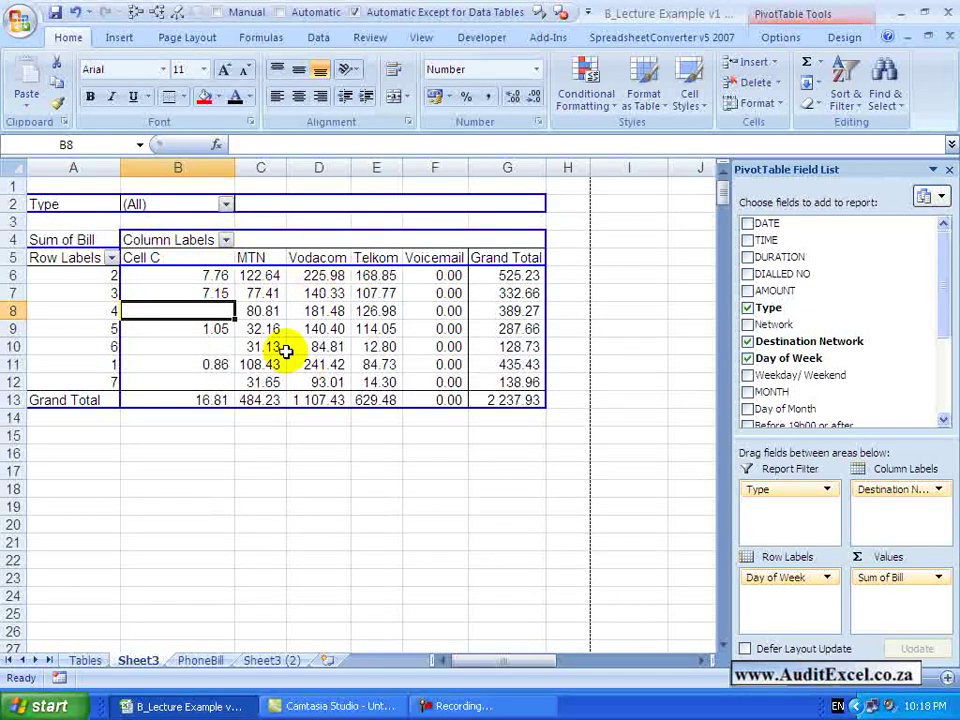
click(206, 468)
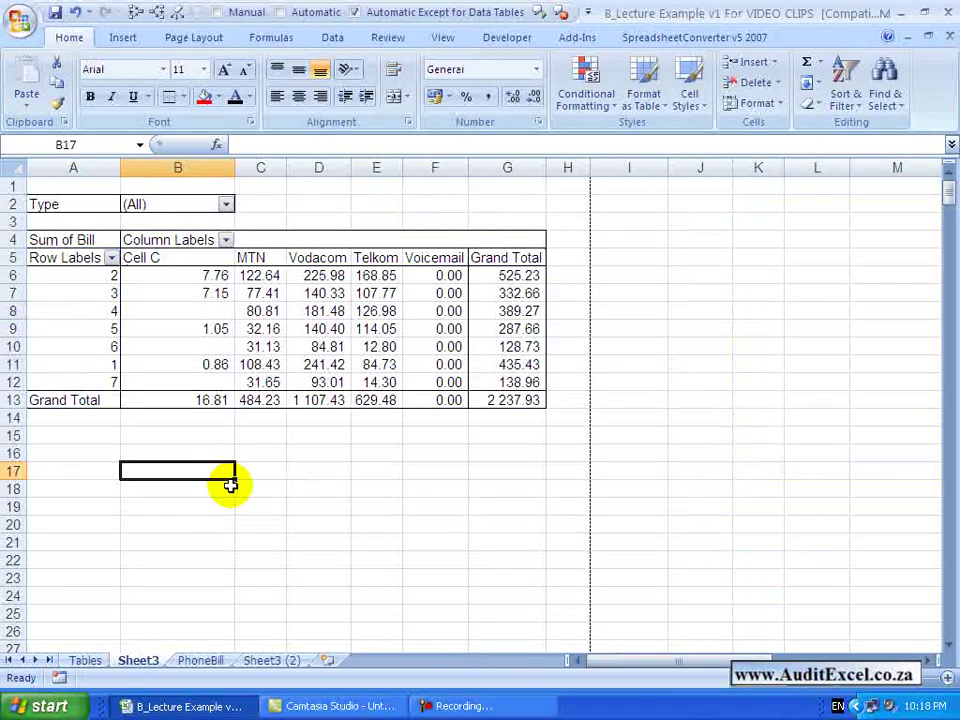
- Enter a GETPIVOTDATA formula in B17 from pivot cell D9, Vodacom's day-5 total of 140.3975
text(=)
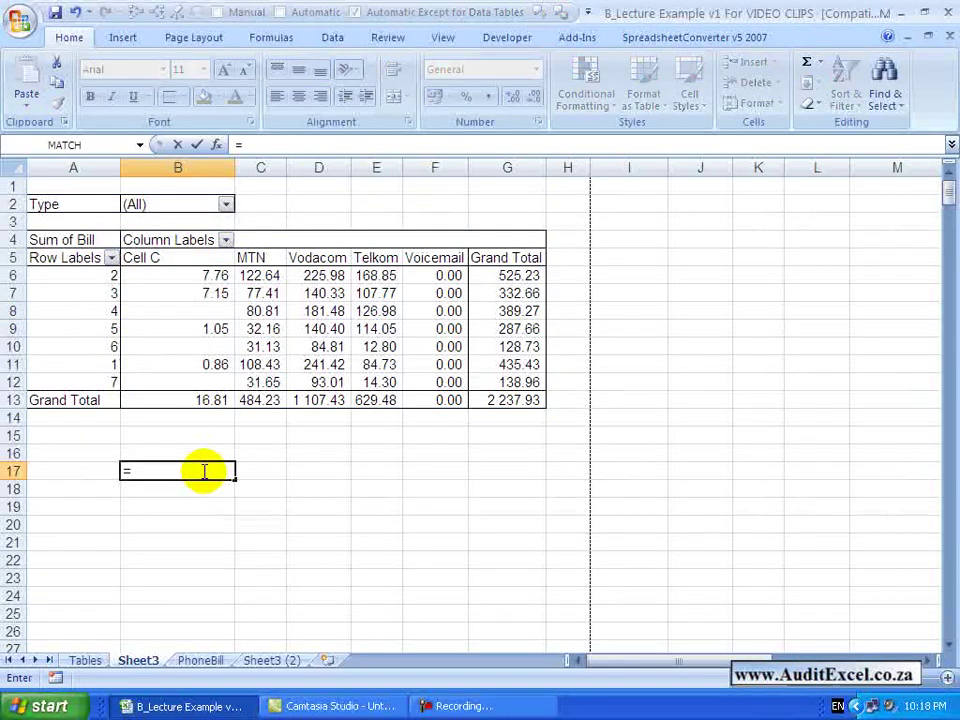
click(319, 329)
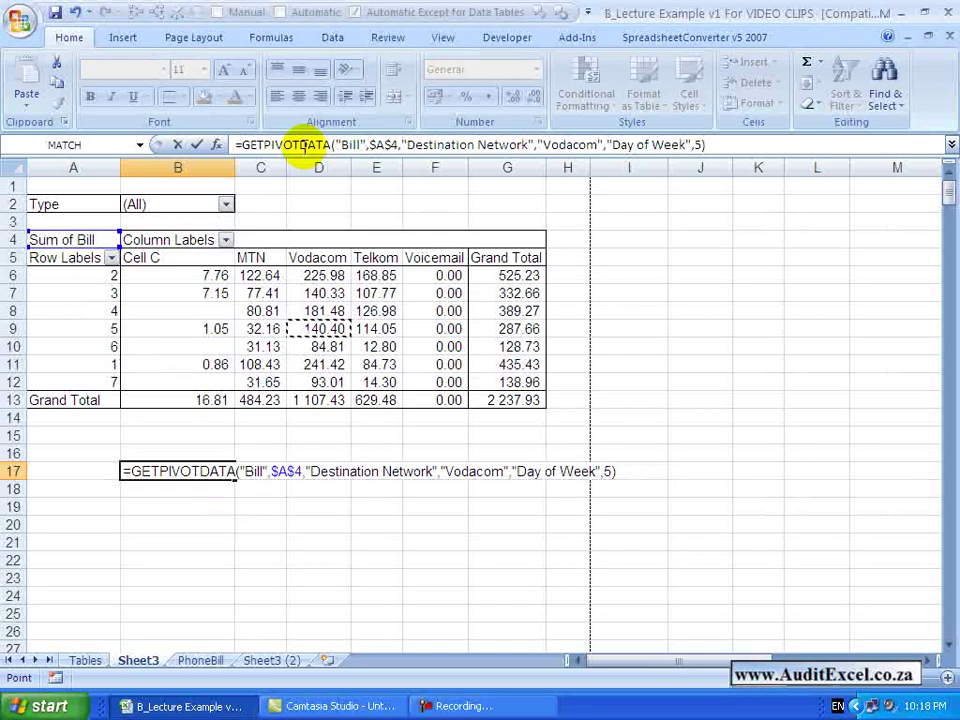
key(ctrl+Return)
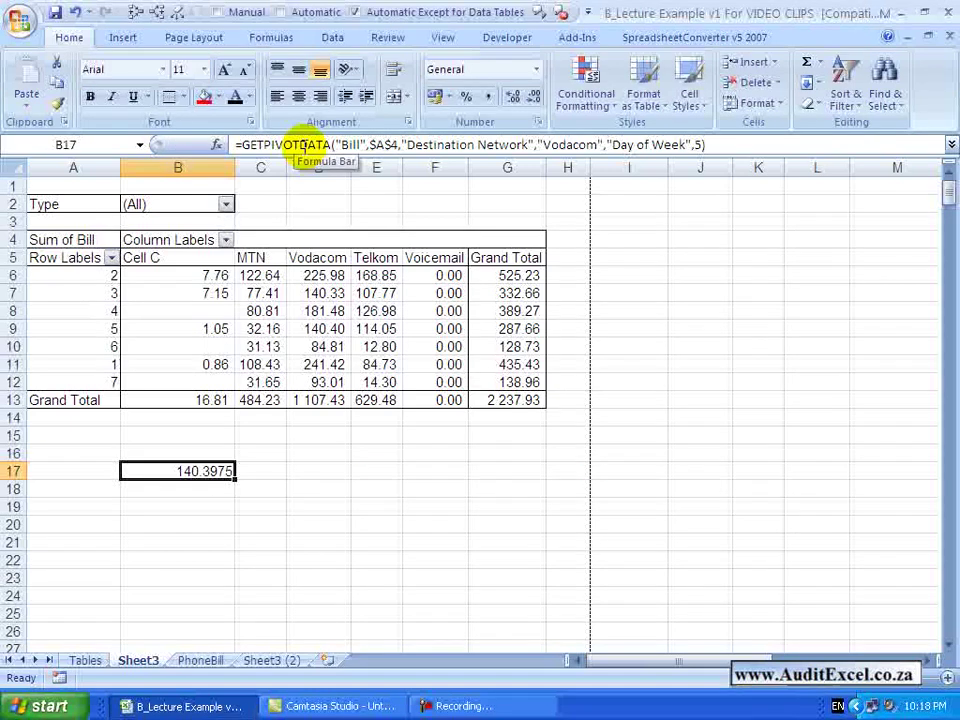
- Review each argument of B17's GETPIVOTDATA formula in Function Arguments and keep it unchanged
click(218, 145)
drag(628, 306, 660, 276)
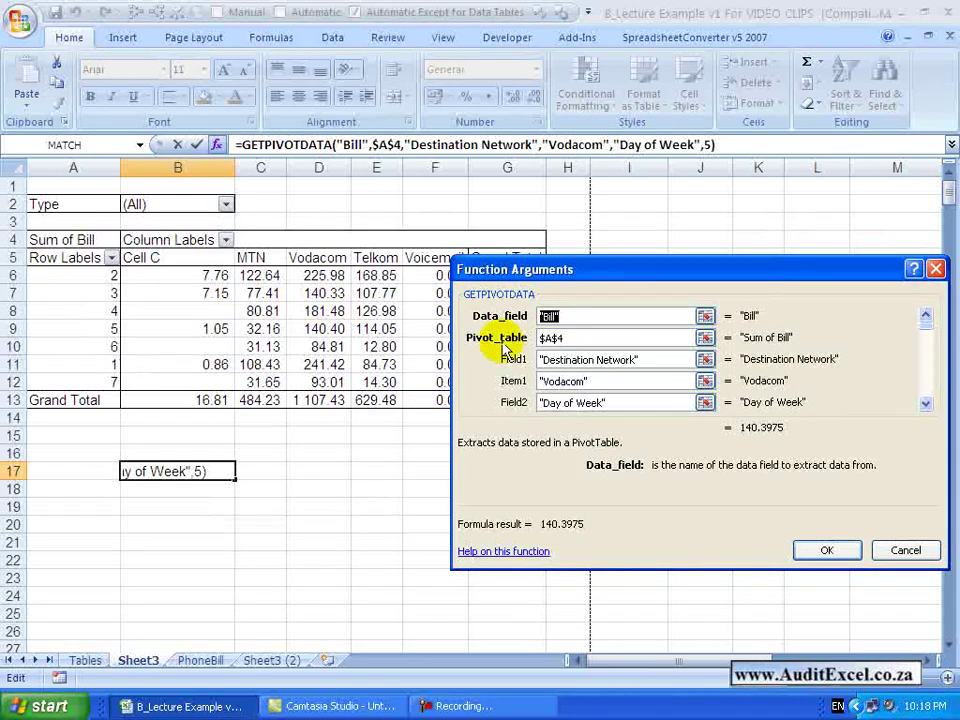
click(572, 337)
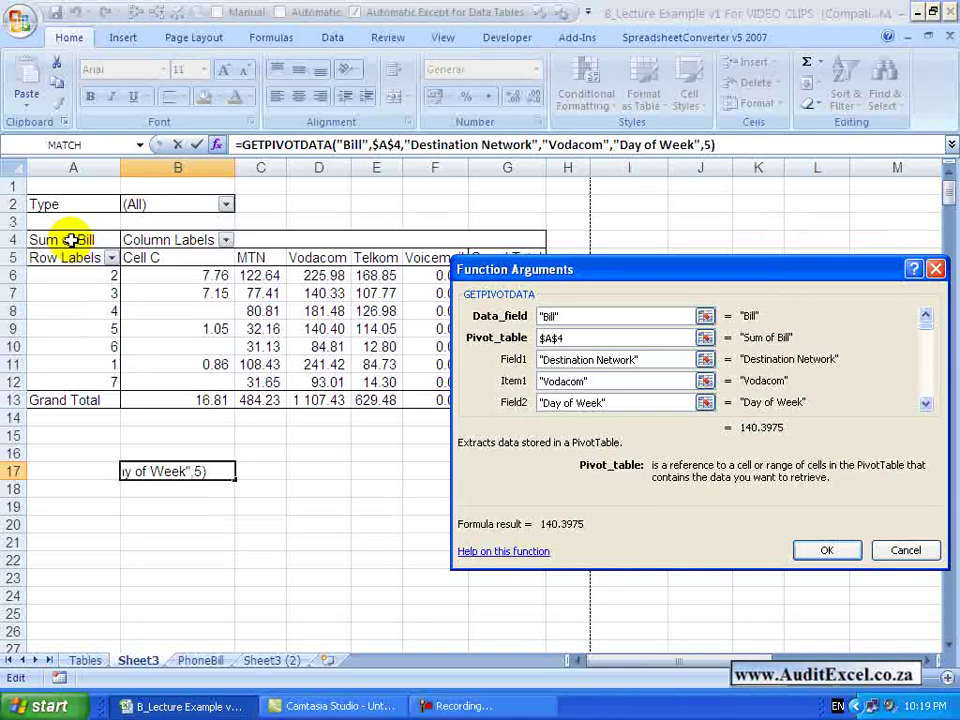
click(641, 360)
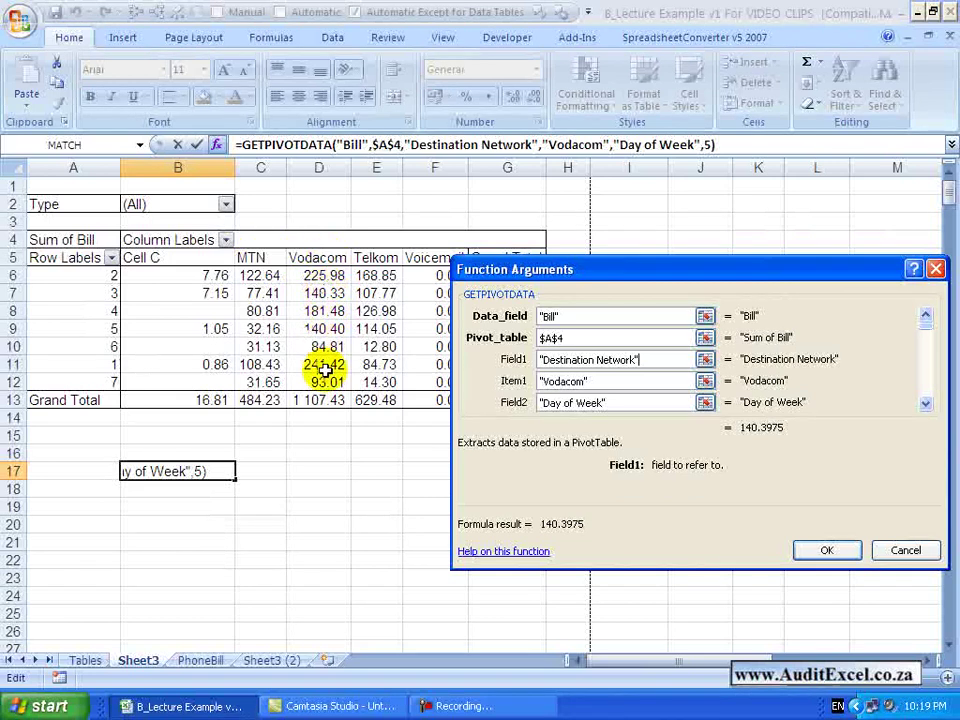
click(606, 382)
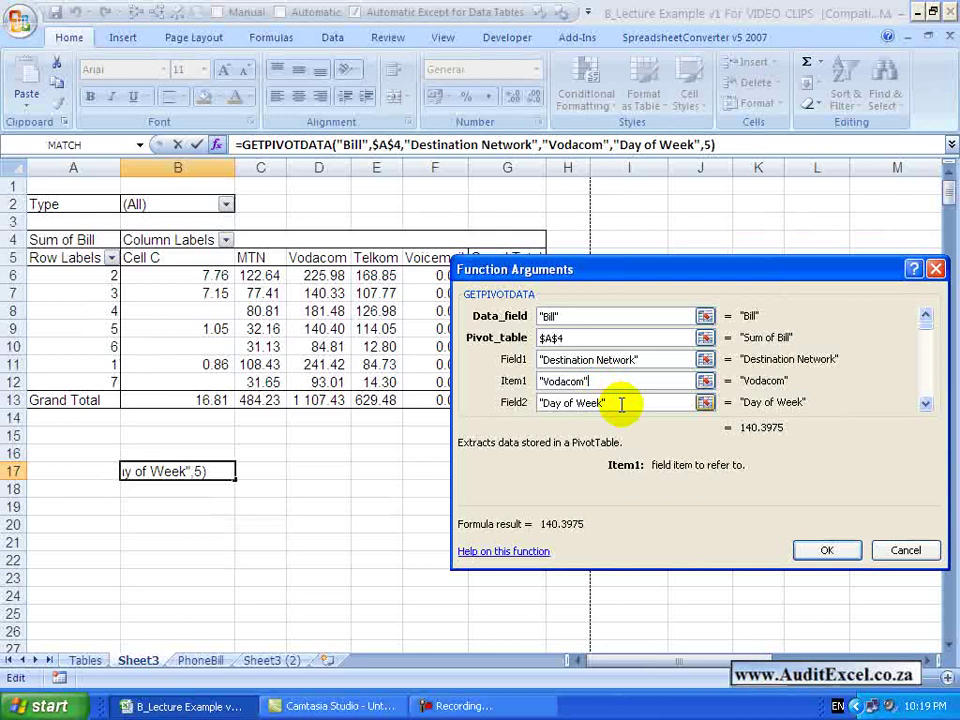
click(621, 404)
click(925, 404)
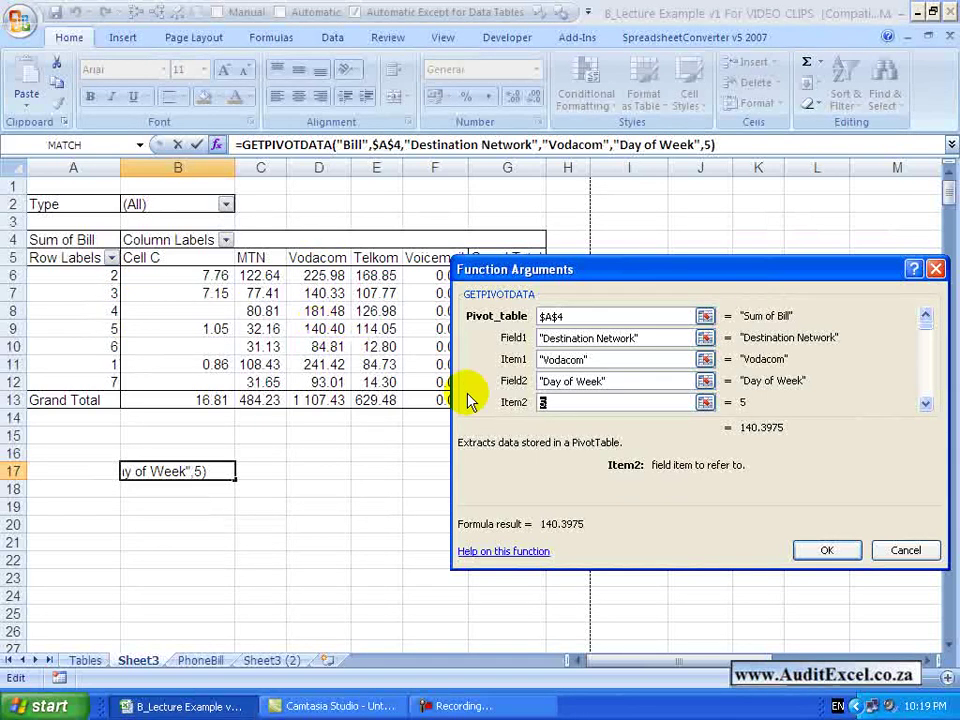
click(823, 550)
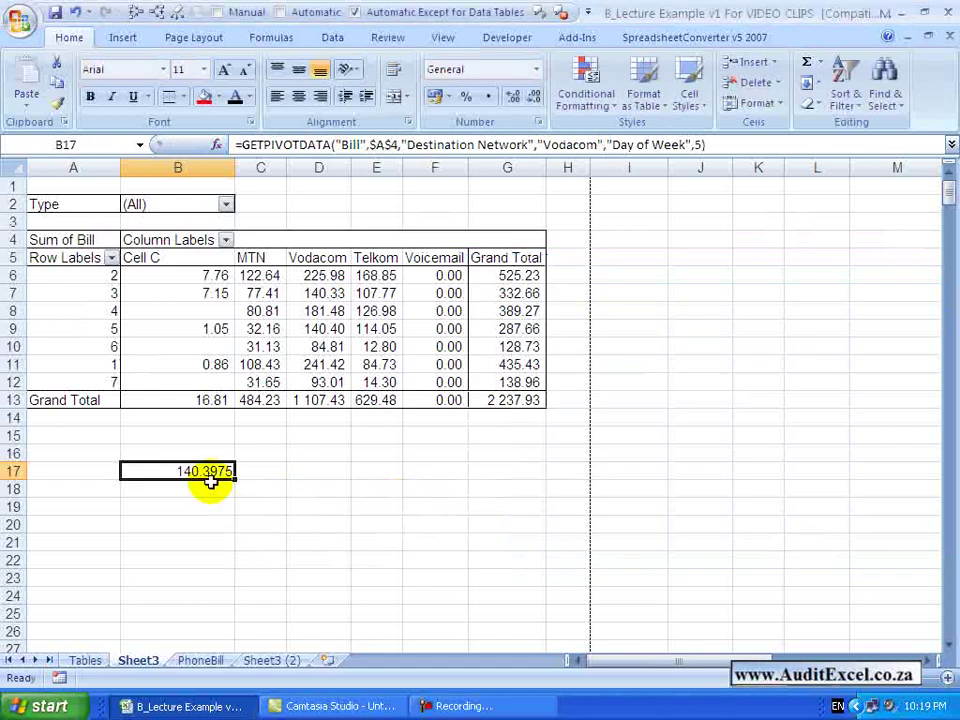
- Enter the label 'Network' in A18
click(84, 489)
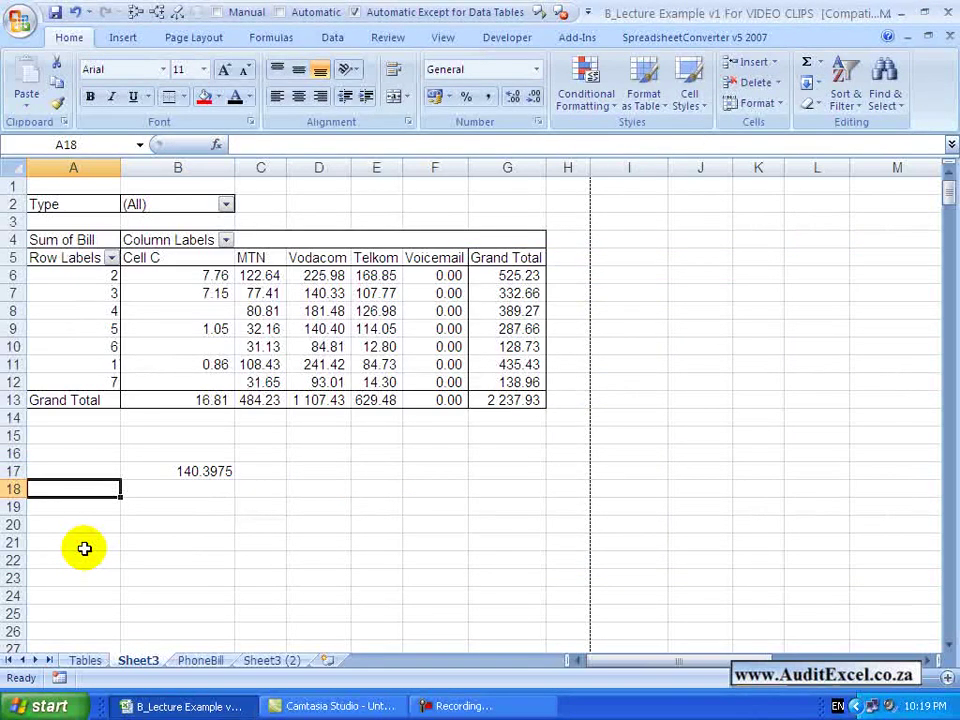
text(Network)
key(Return)
- Enter Vodacom in B18, 'Day of Week' in A19 and 5 in B19
key(Up)
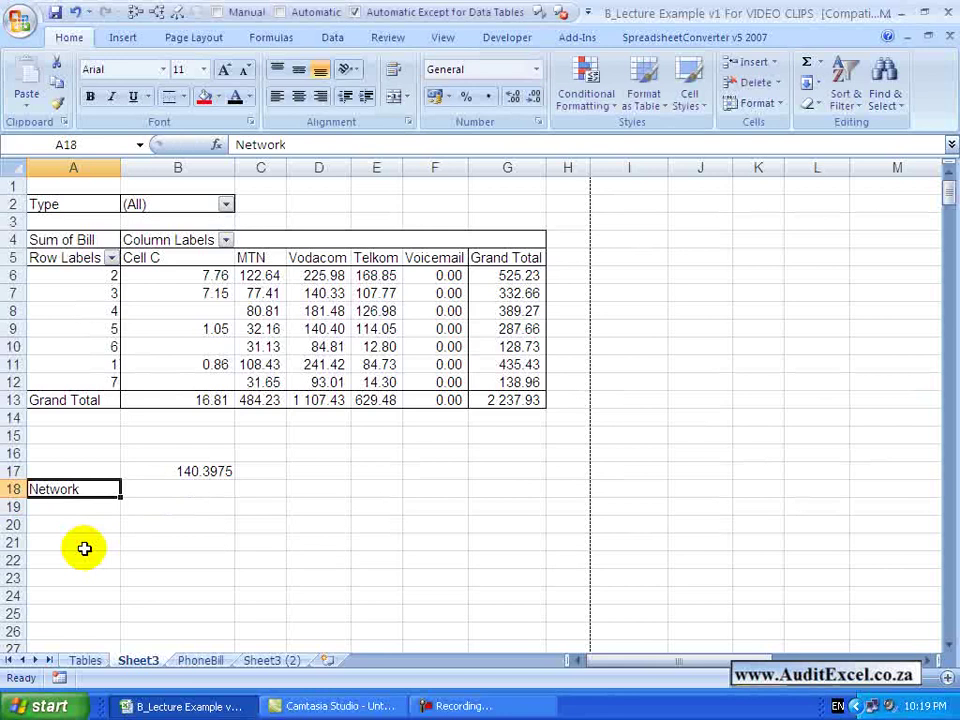
key(Right)
text(Vodacom)
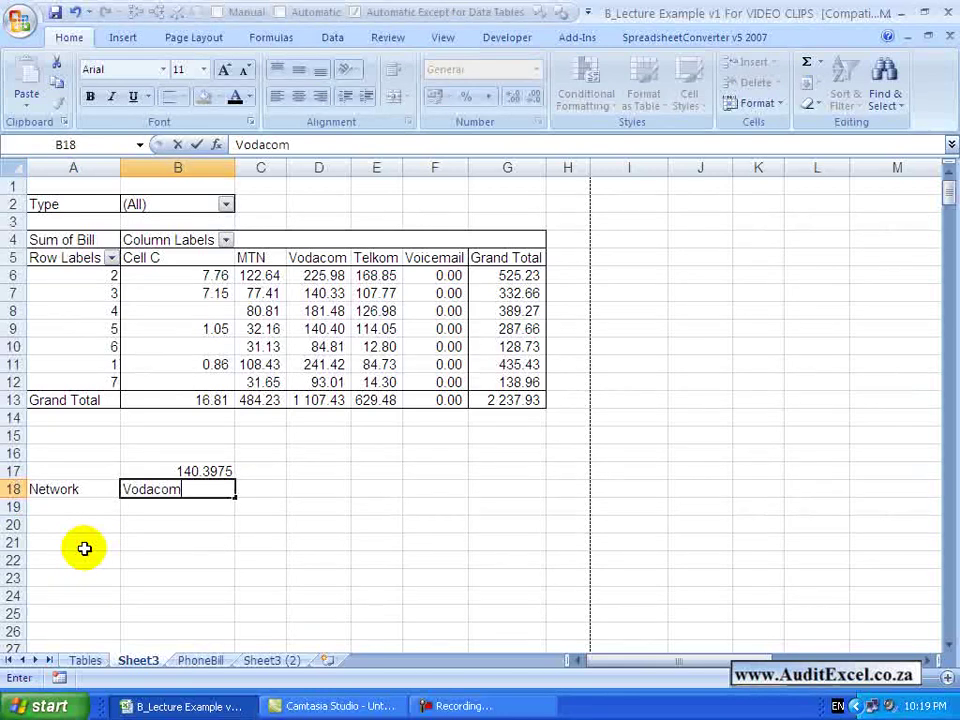
key(Return)
key(Left)
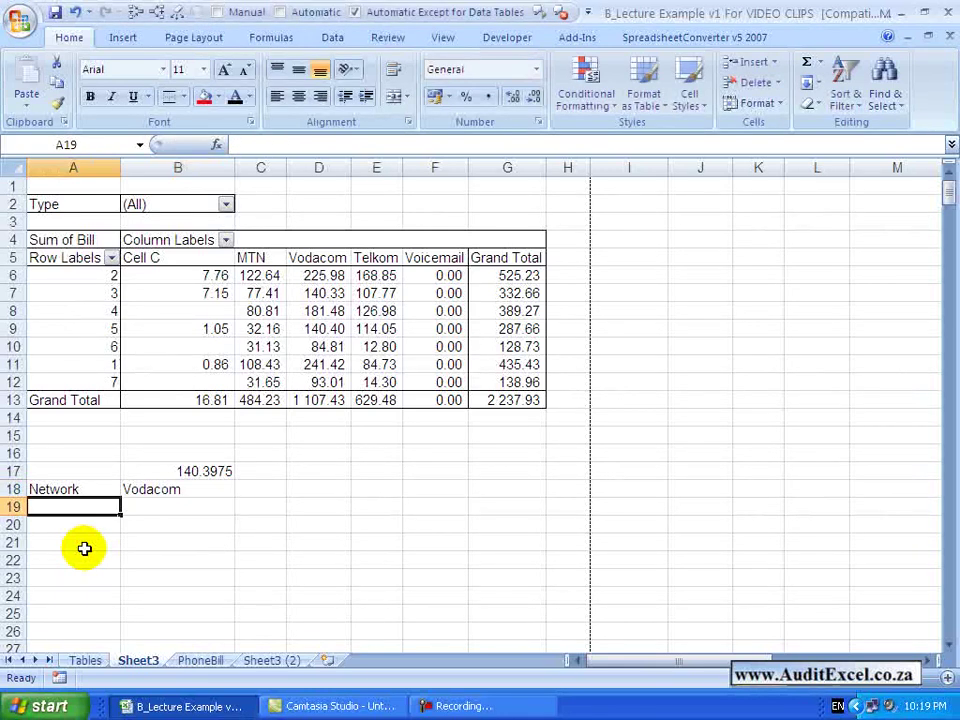
text(Day of Week)
key(Right)
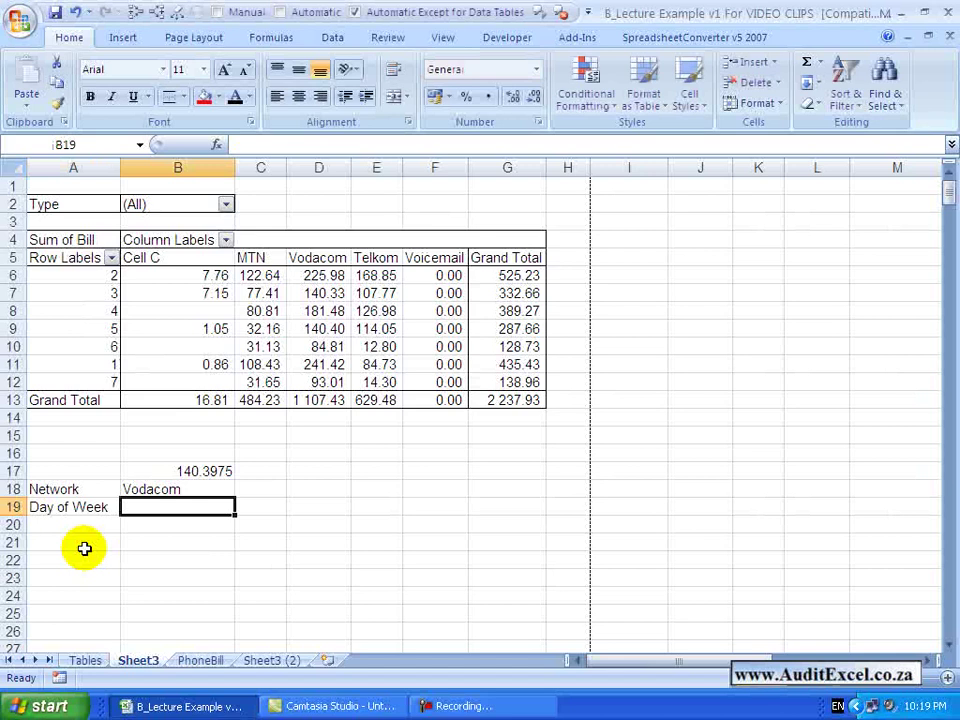
text(5)
key(Up)
key(Up)
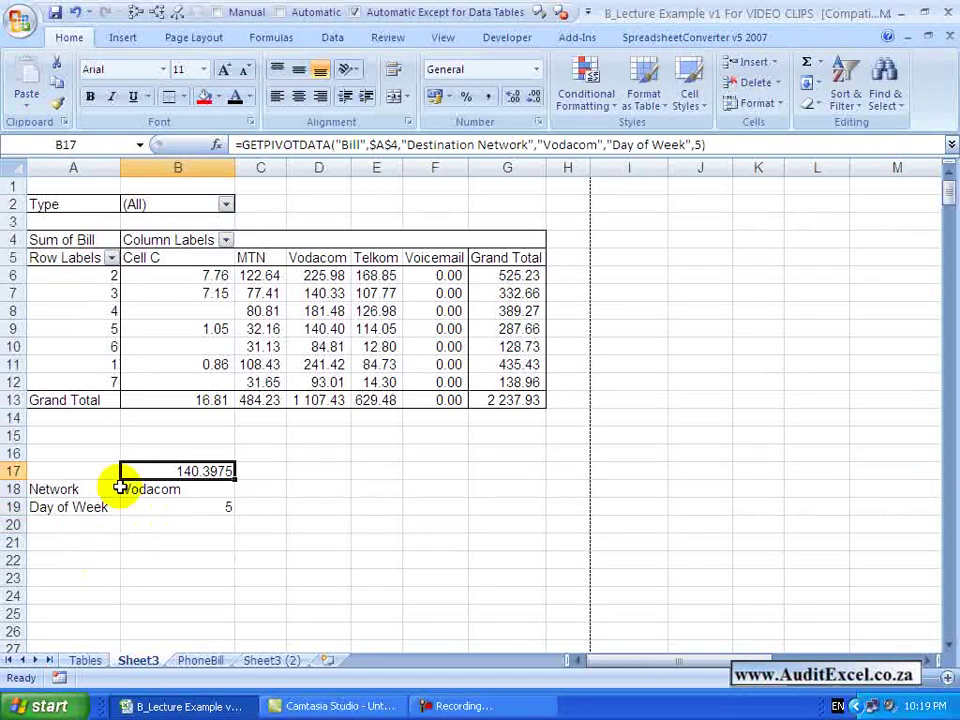
- Replace the hard-coded Vodacom and 5 items in B17's formula with references to B18 and B19
click(216, 145)
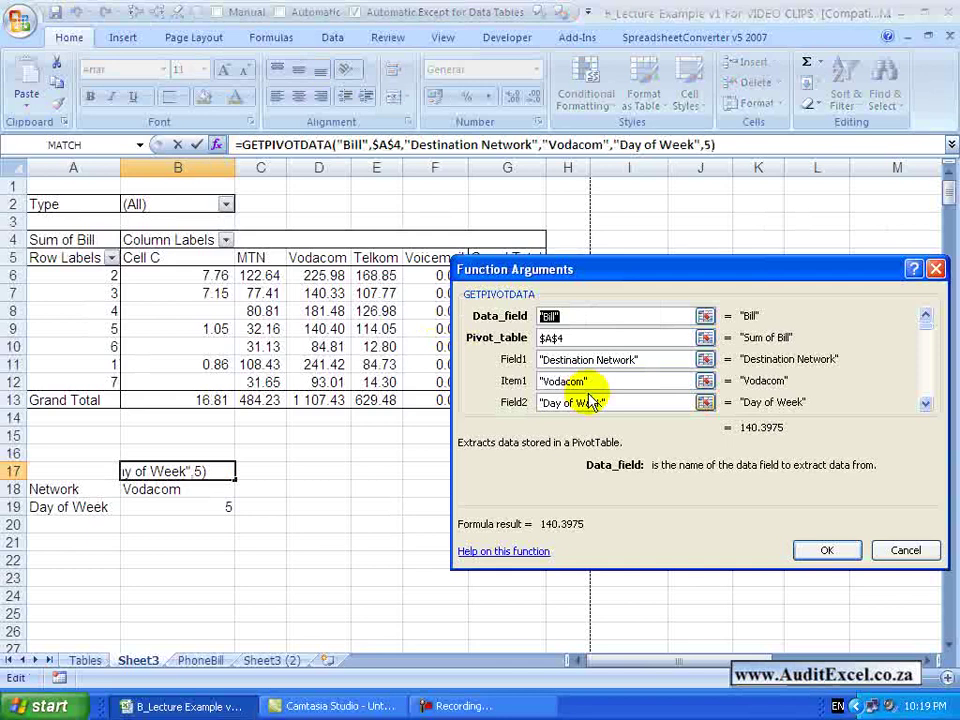
double_click(562, 381)
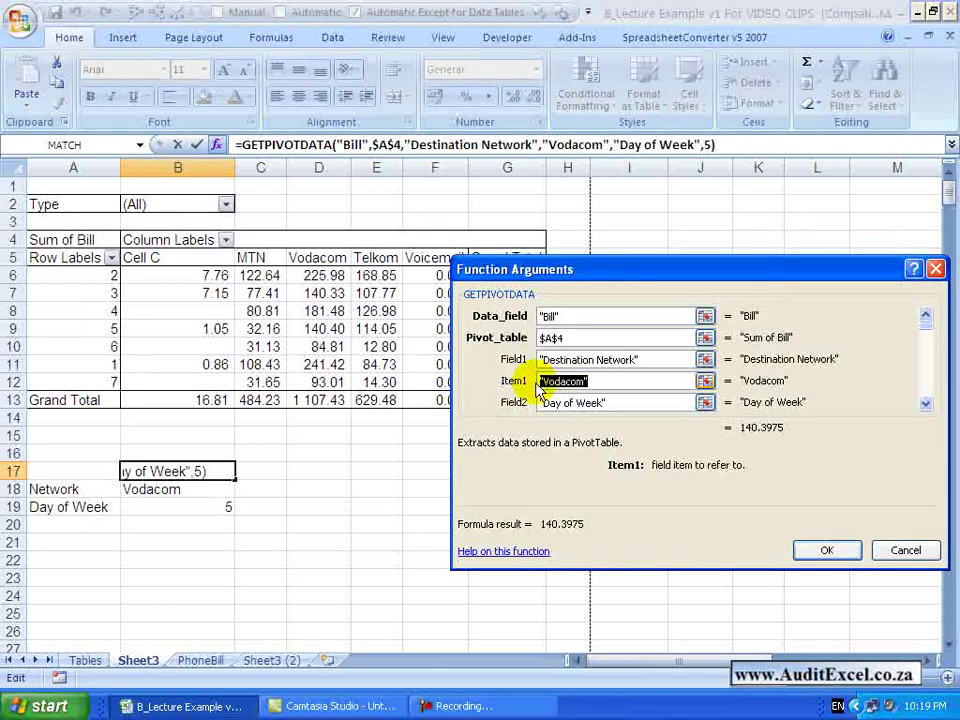
click(226, 485)
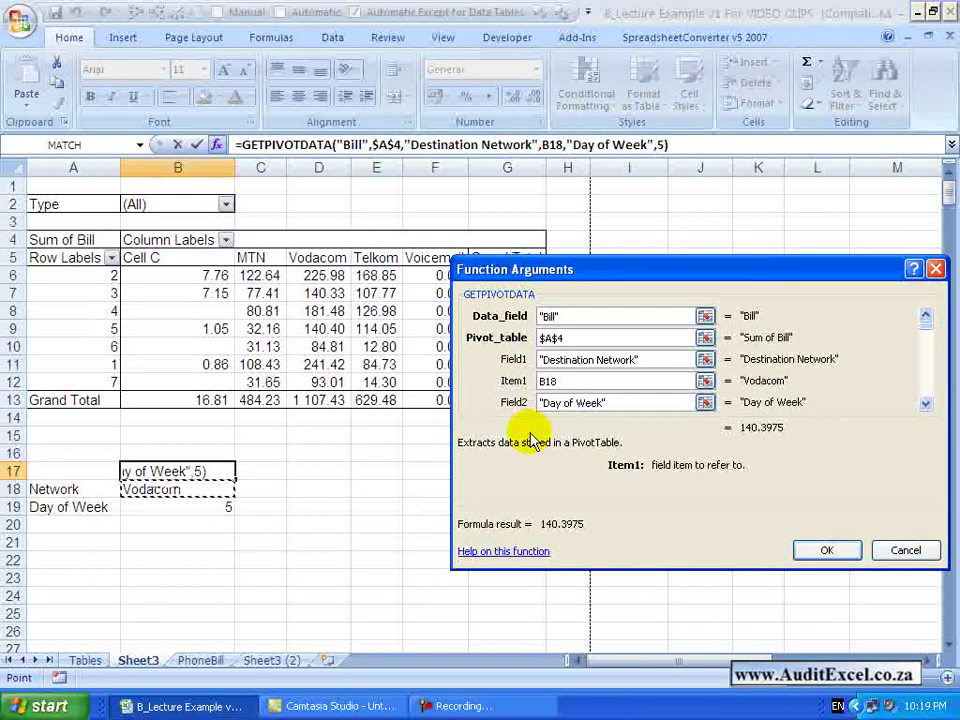
click(924, 405)
click(553, 381)
text(5)
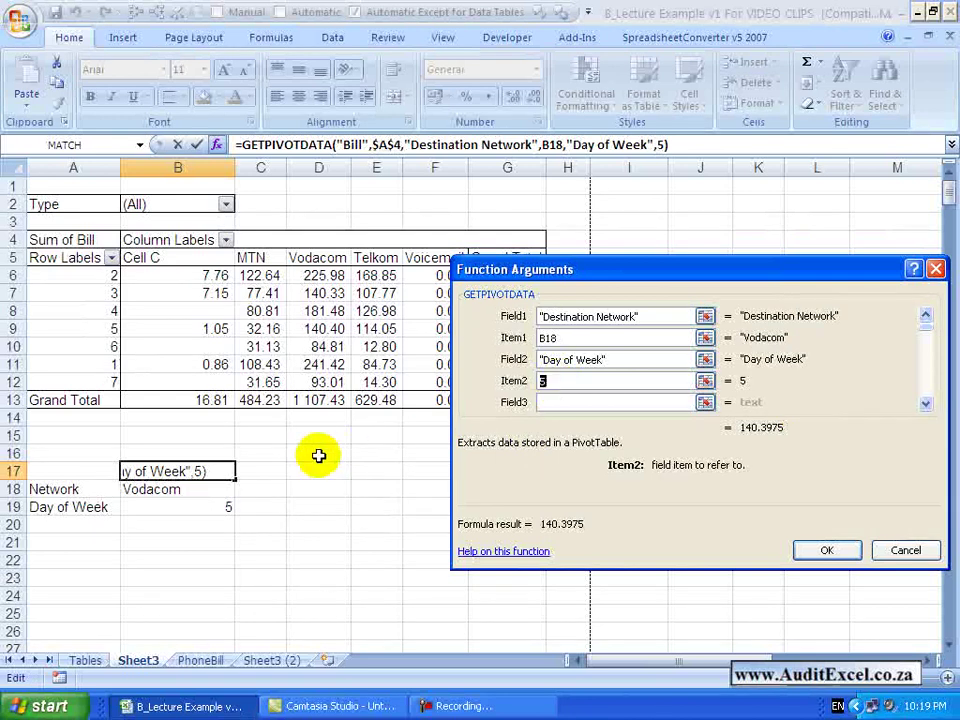
click(207, 507)
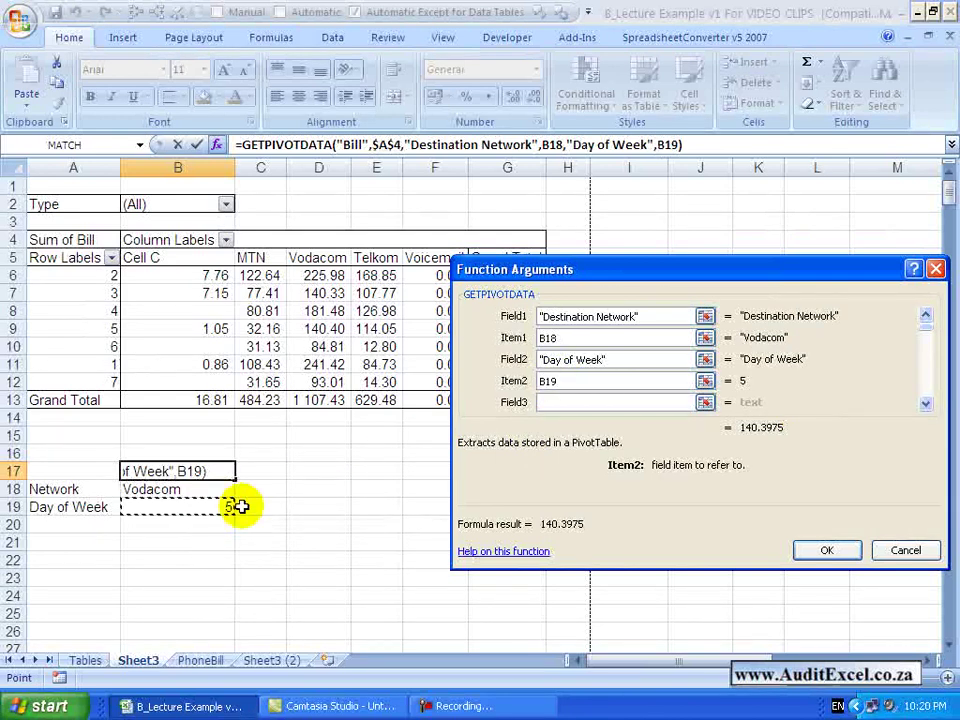
click(826, 550)
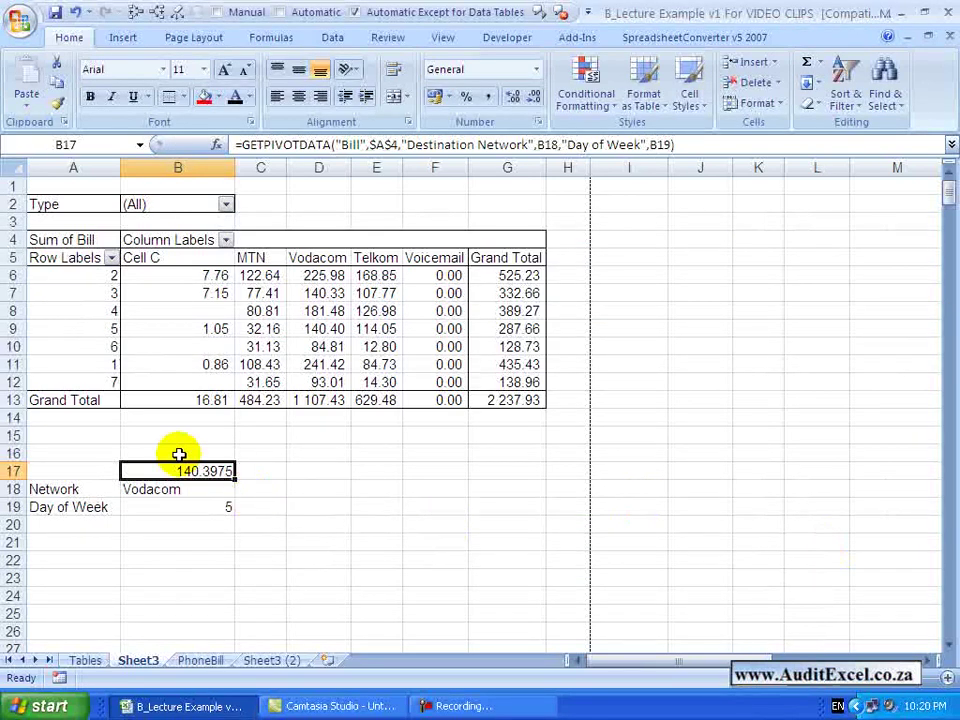
click(176, 490)
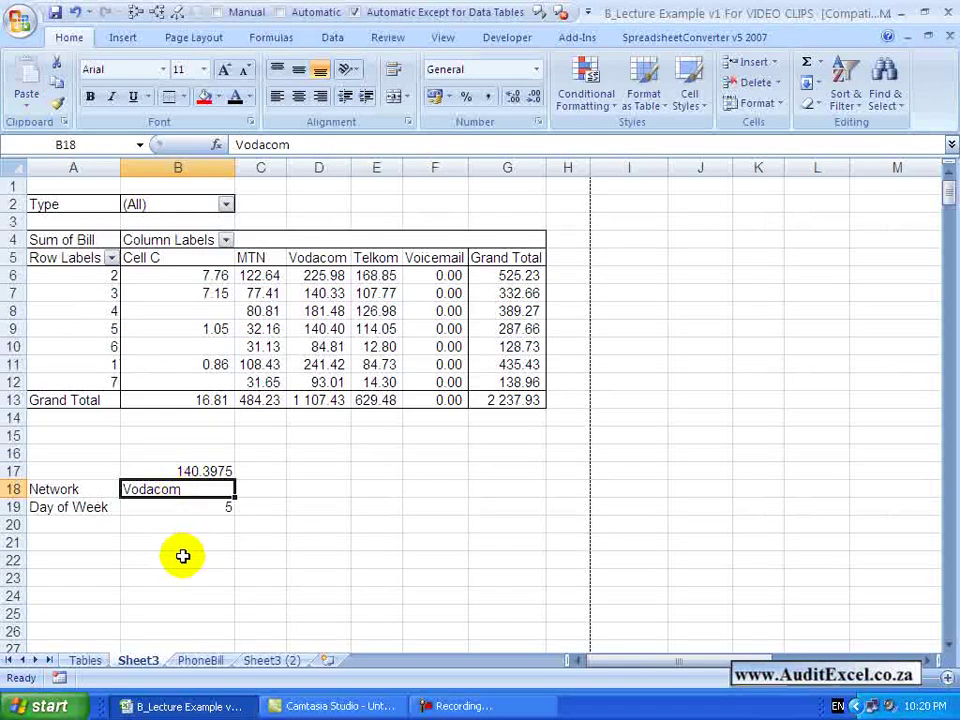
- Change the inputs to MTN and day 1 so B17 returns 108.4291667
text(MT)
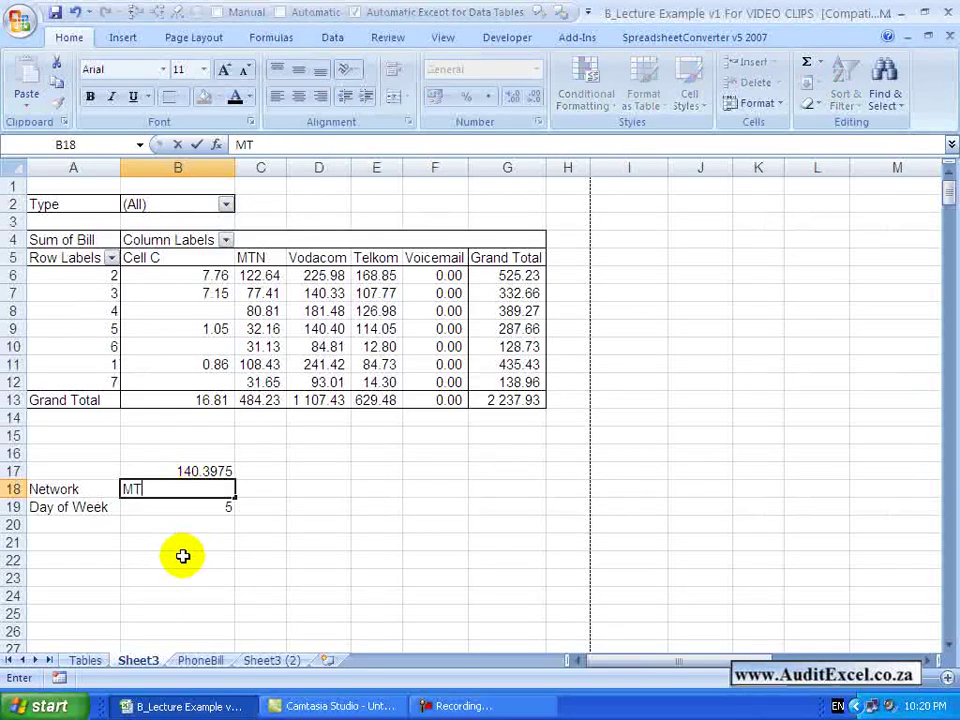
text(N)
key(Return)
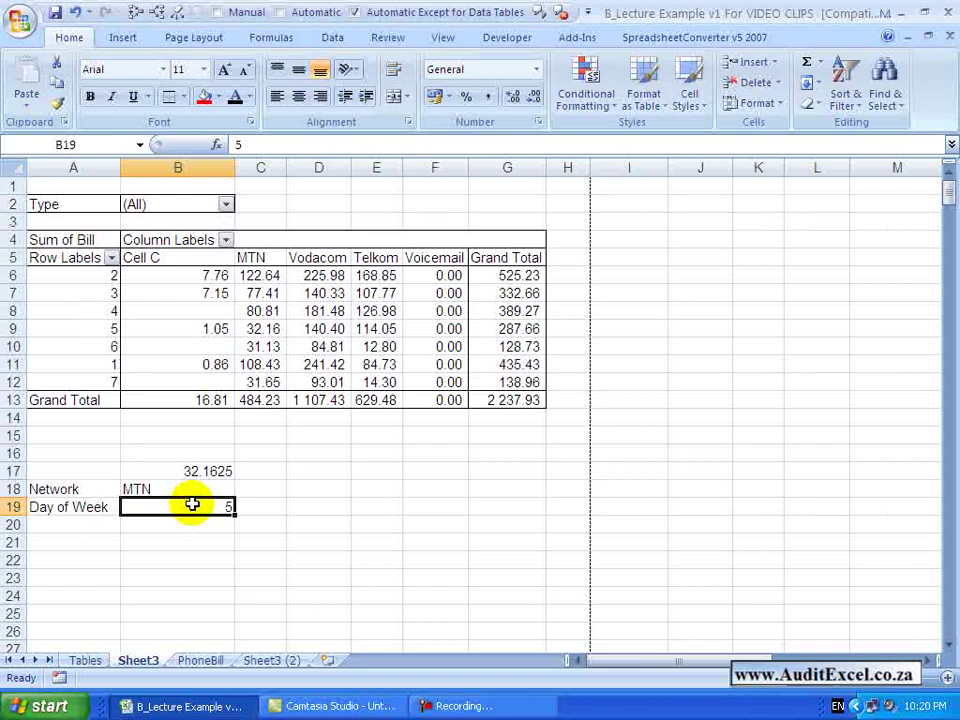
text(1)
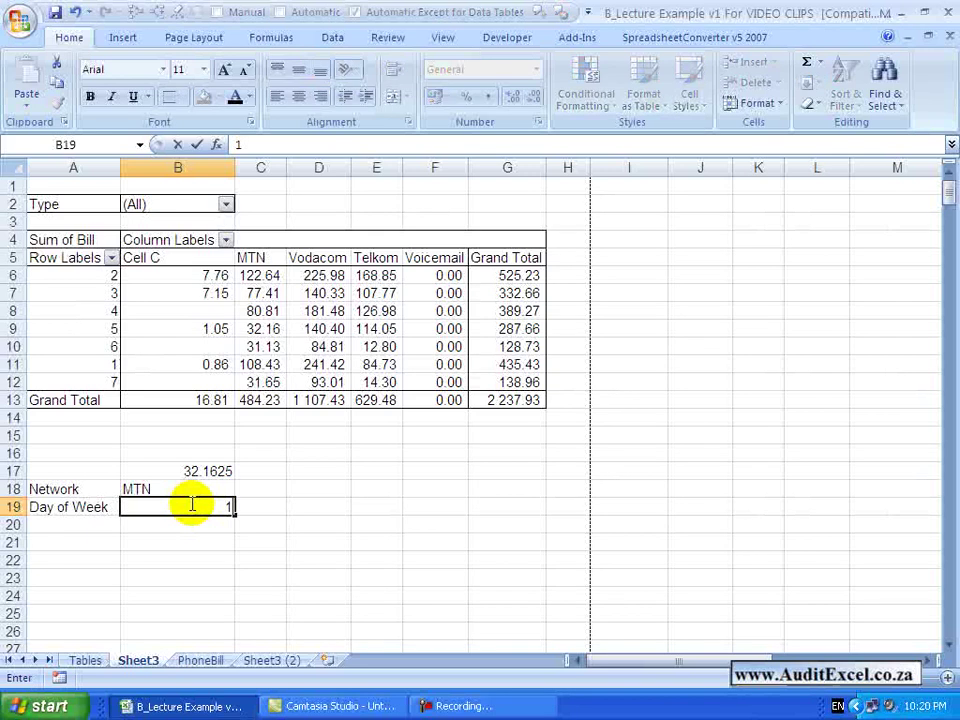
key(Return)
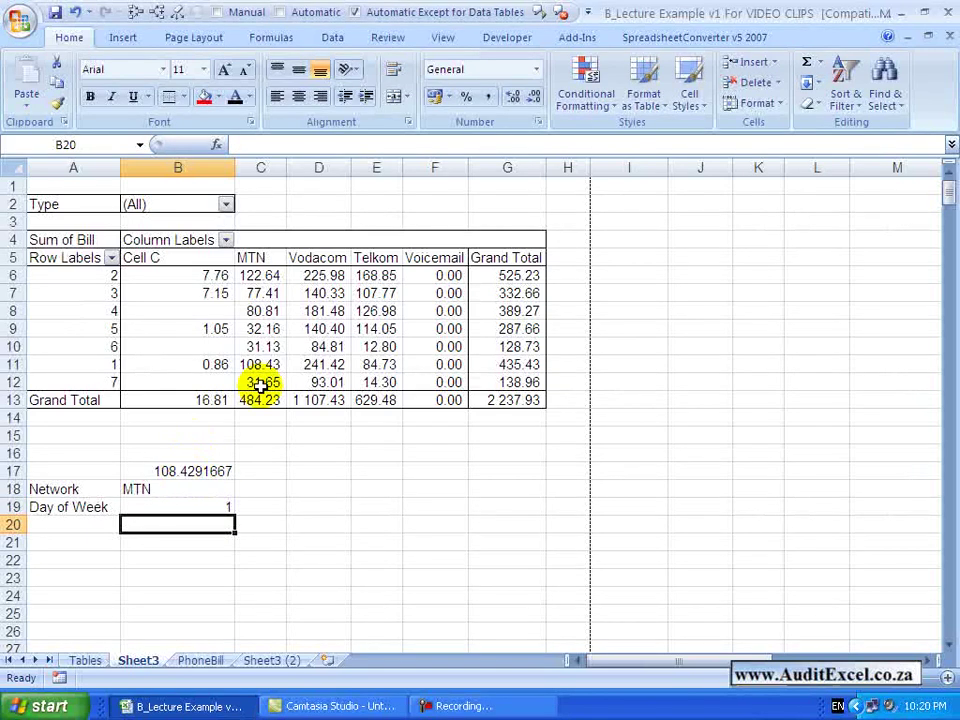
mouse_move(252, 364)
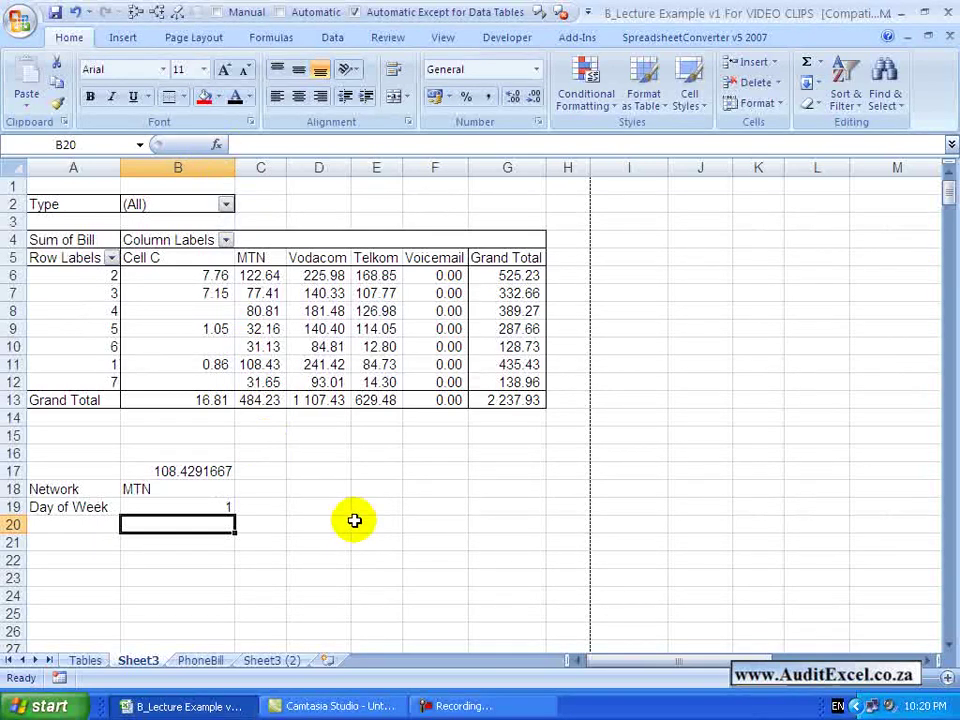
click(408, 507)
- Start pivot-cell formulas in F19 and G18, then cancel both without entering them
text(=)
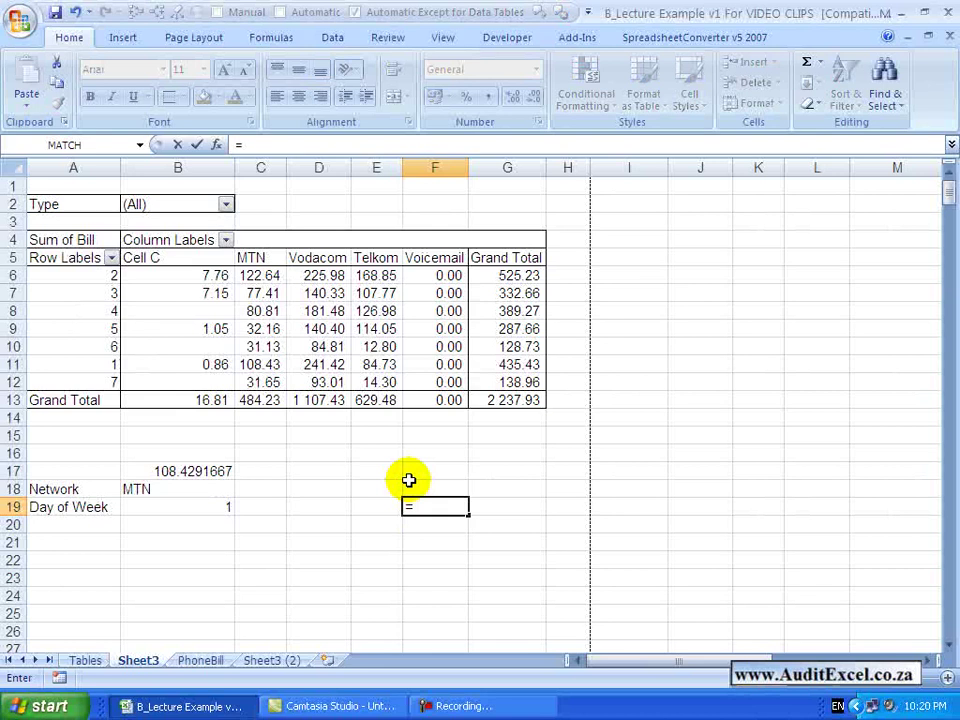
click(377, 381)
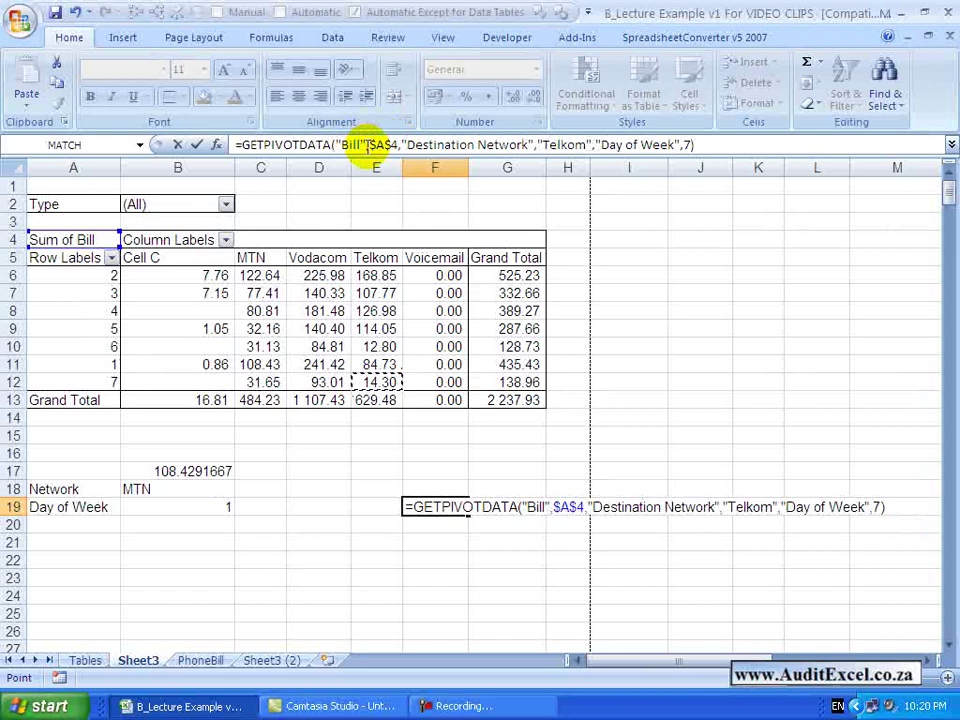
key(Escape)
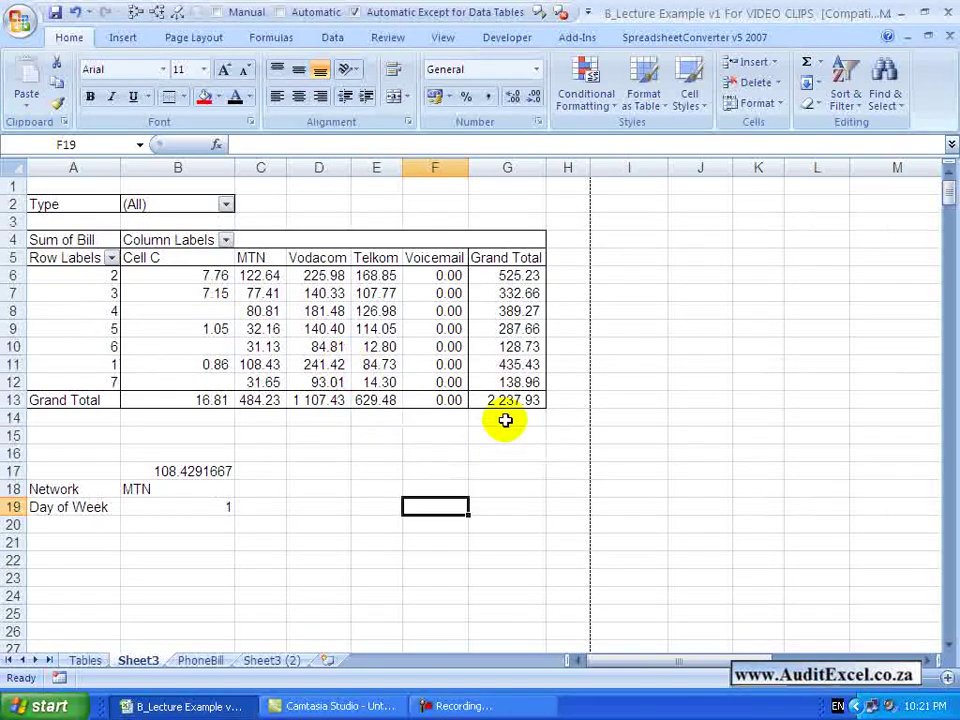
click(495, 486)
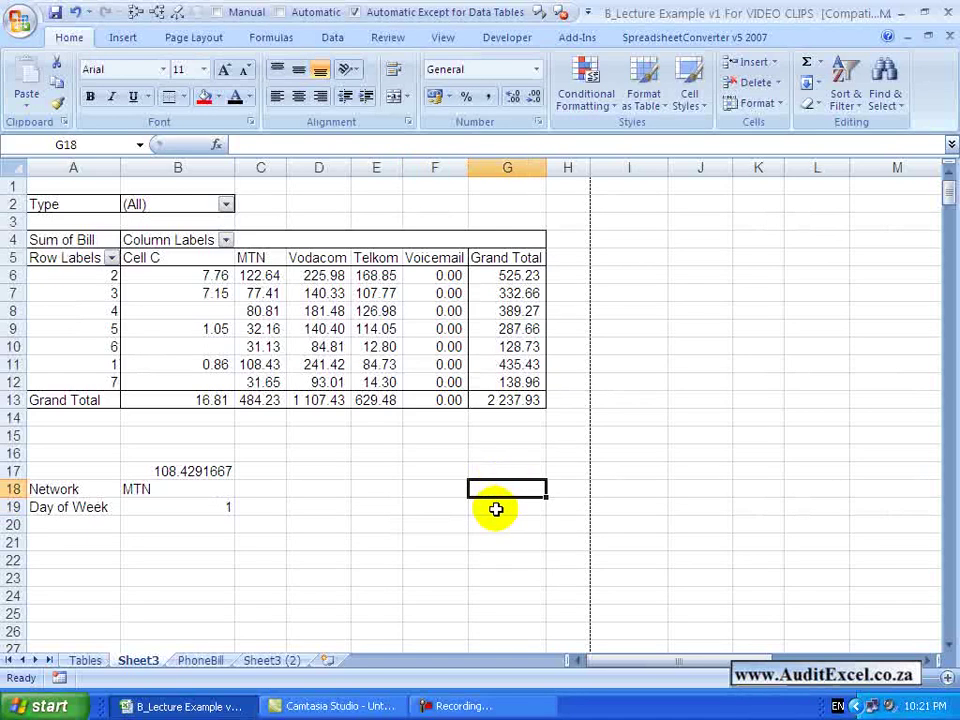
text(=GETPIVOTDATA("Bill",$A$4)
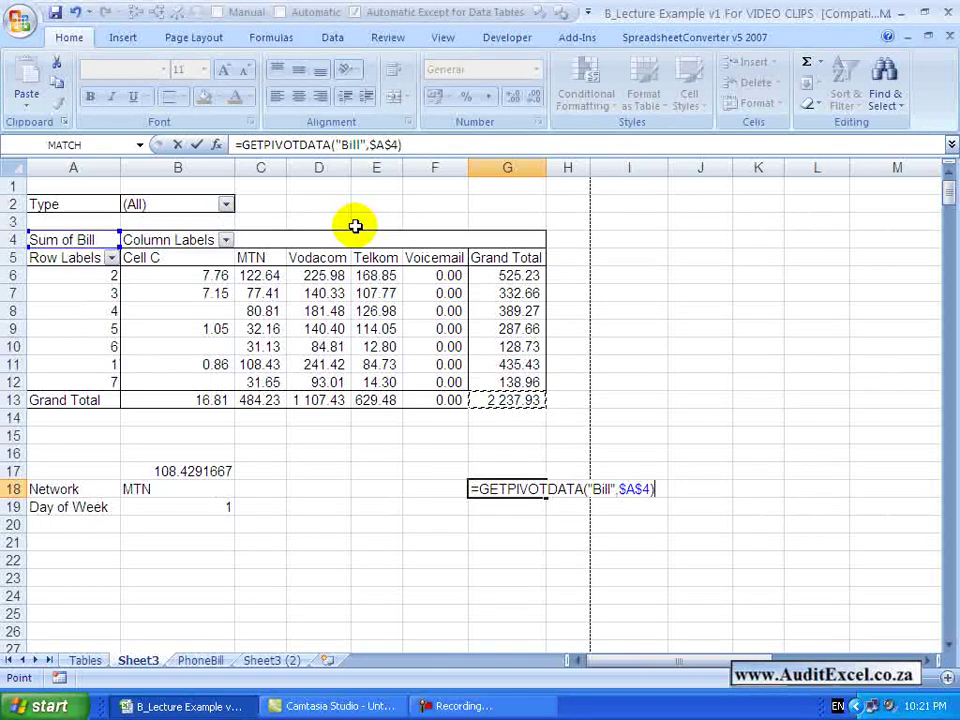
key(Escape)
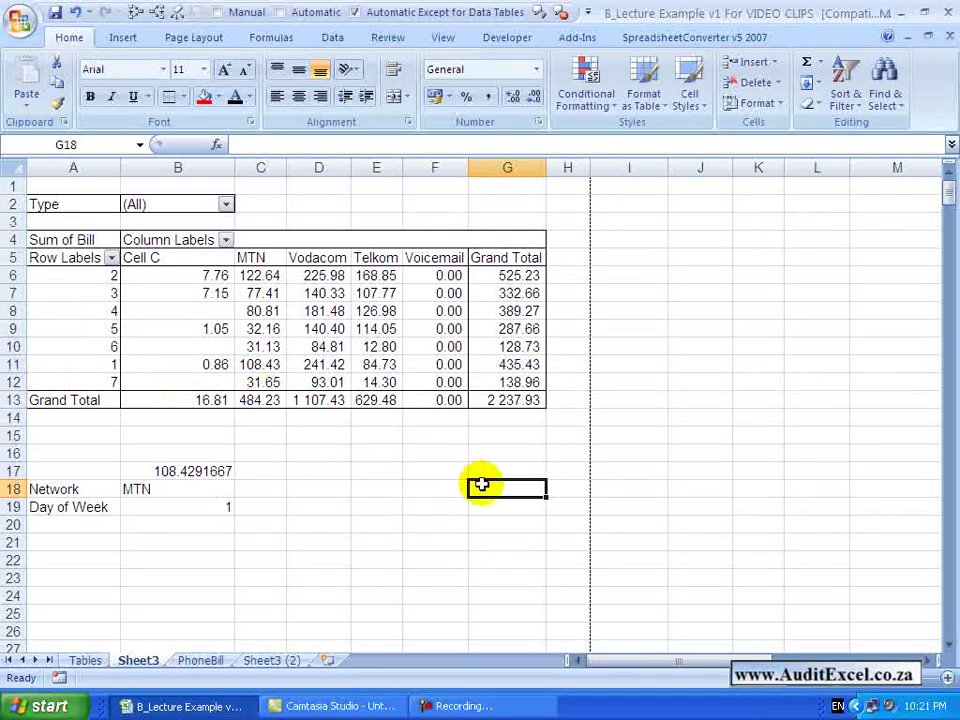
- Enter a plain =G13 reference in G18, showing 2 237.93, and trace its precedents
text(=g13)
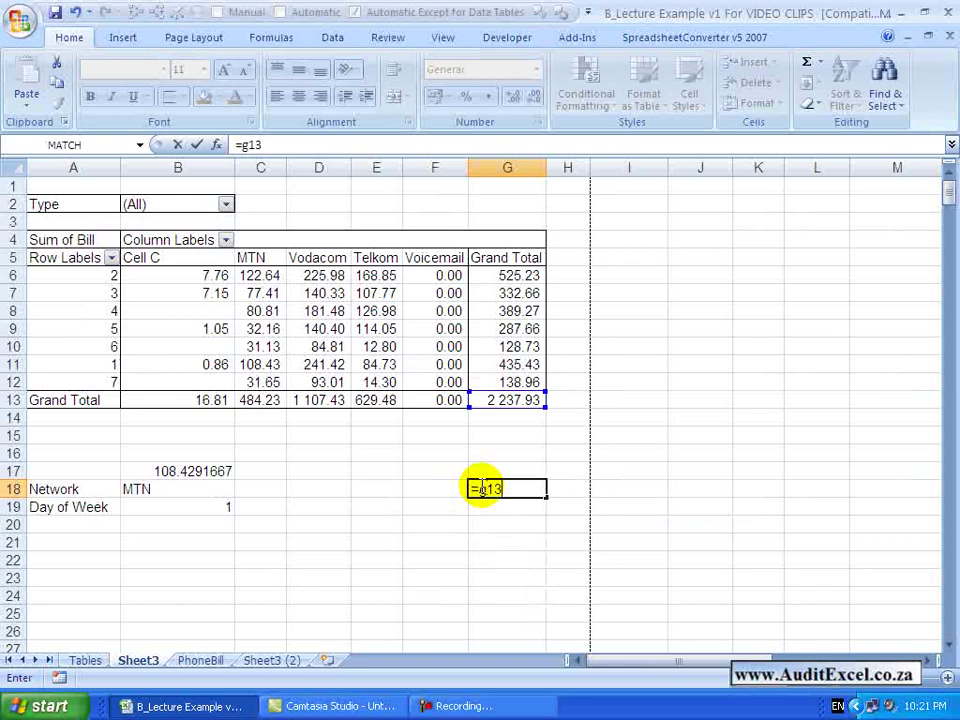
key(Return)
key(Up)
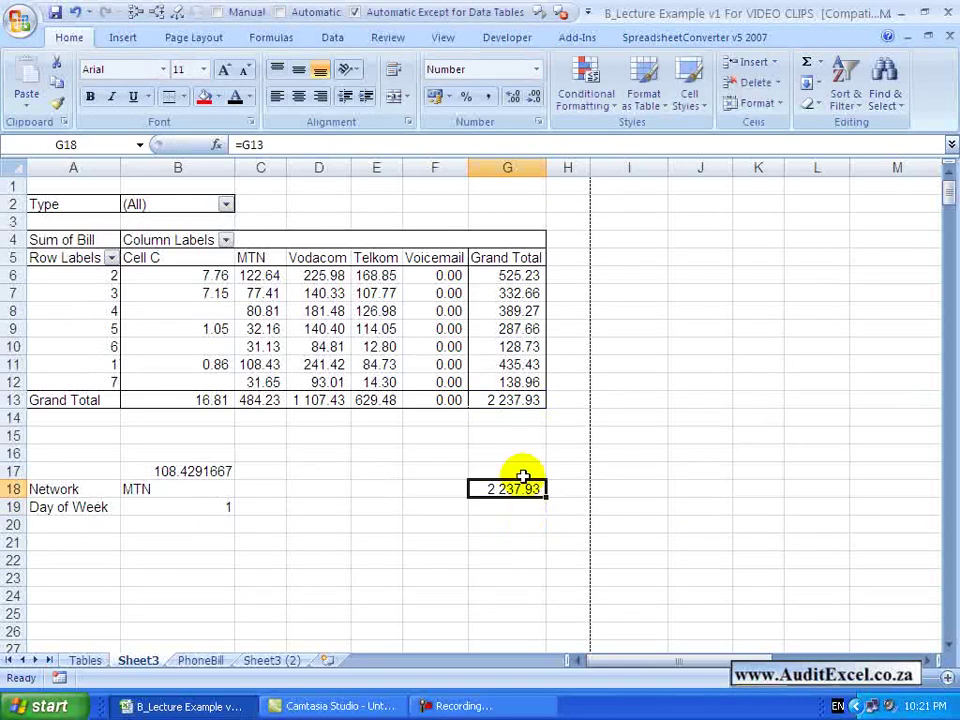
click(135, 12)
- Remove the tracer arrow and filter day 2 out of the pivot's Day of Week rows
click(178, 12)
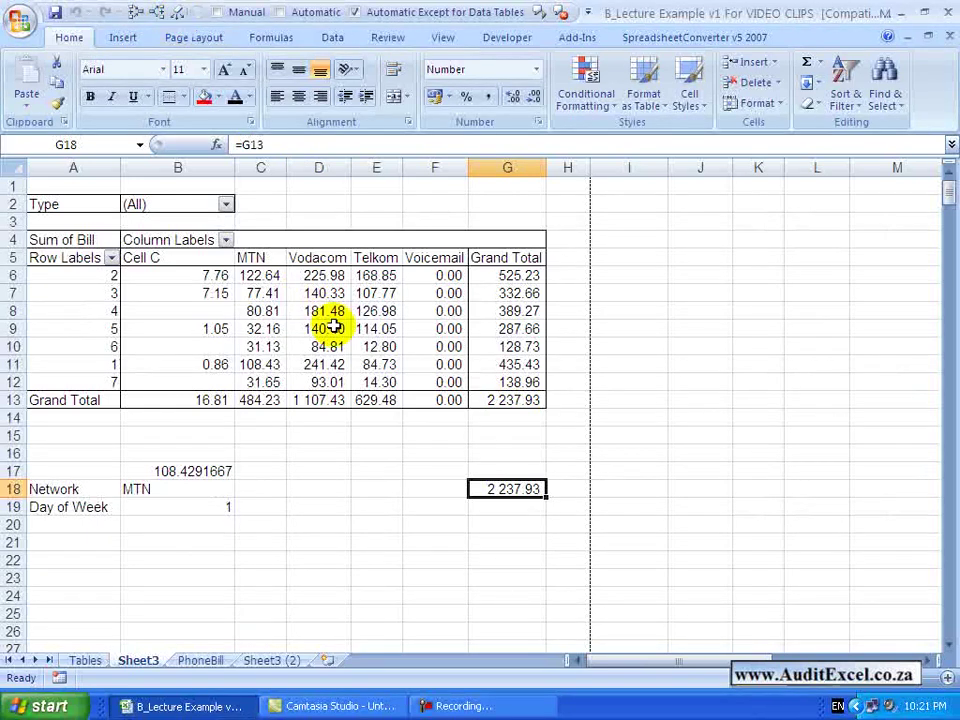
click(111, 258)
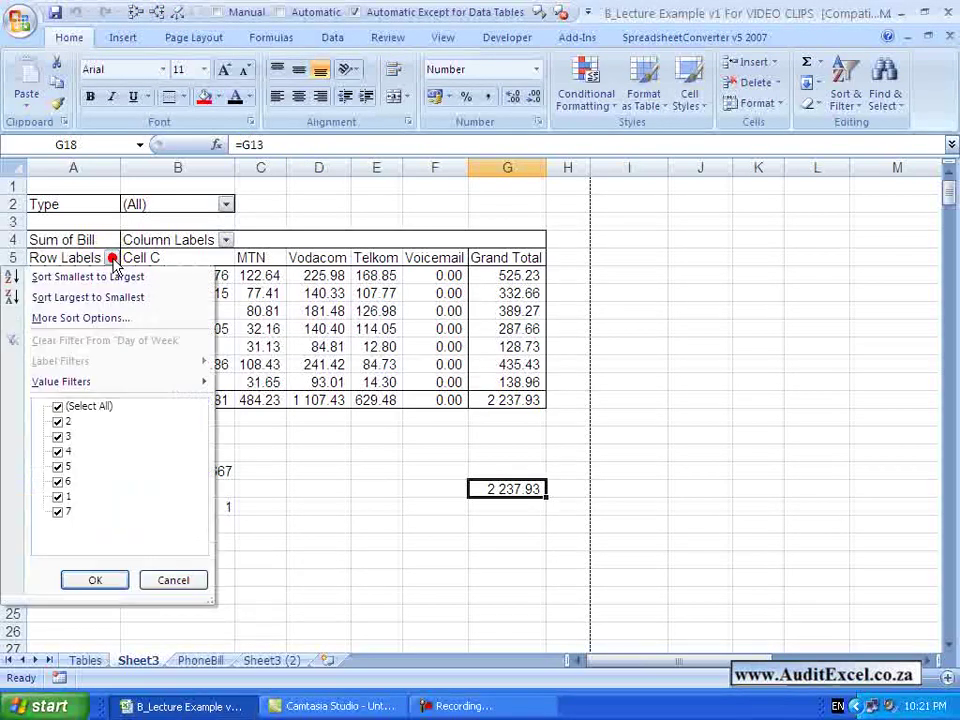
click(58, 422)
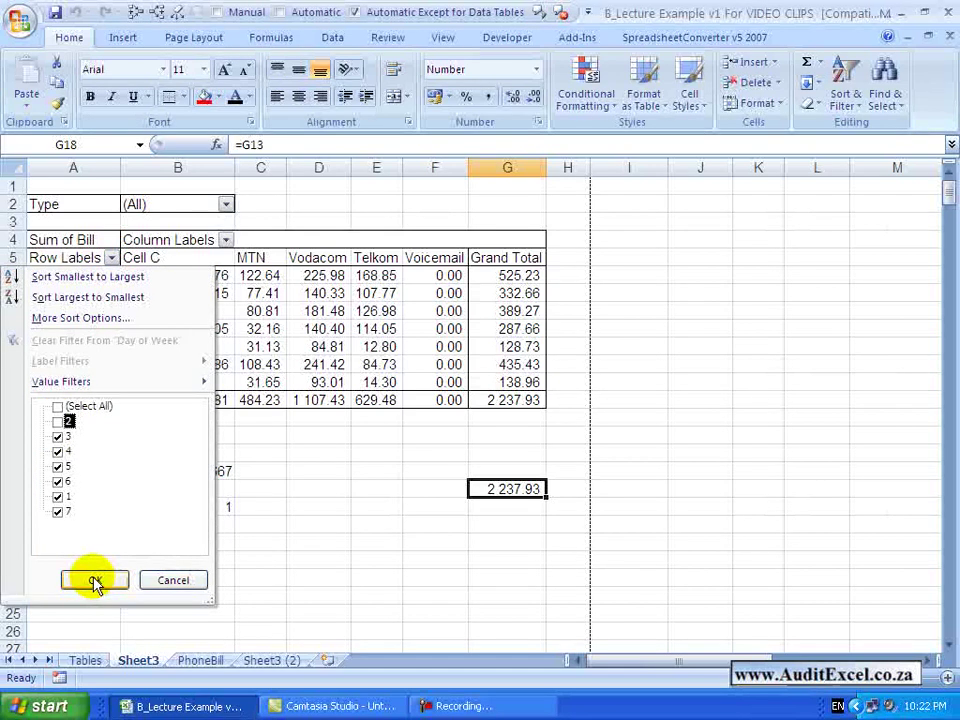
click(95, 580)
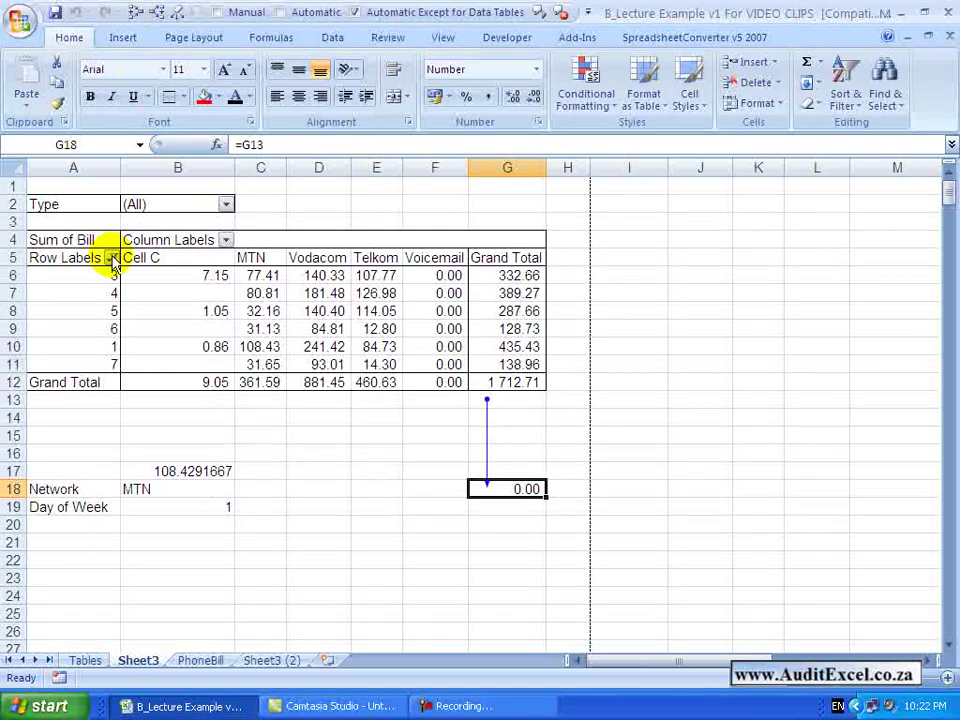
- Restore all days in the Day of Week filter, returning the Grand Total to 2 237.93
click(111, 258)
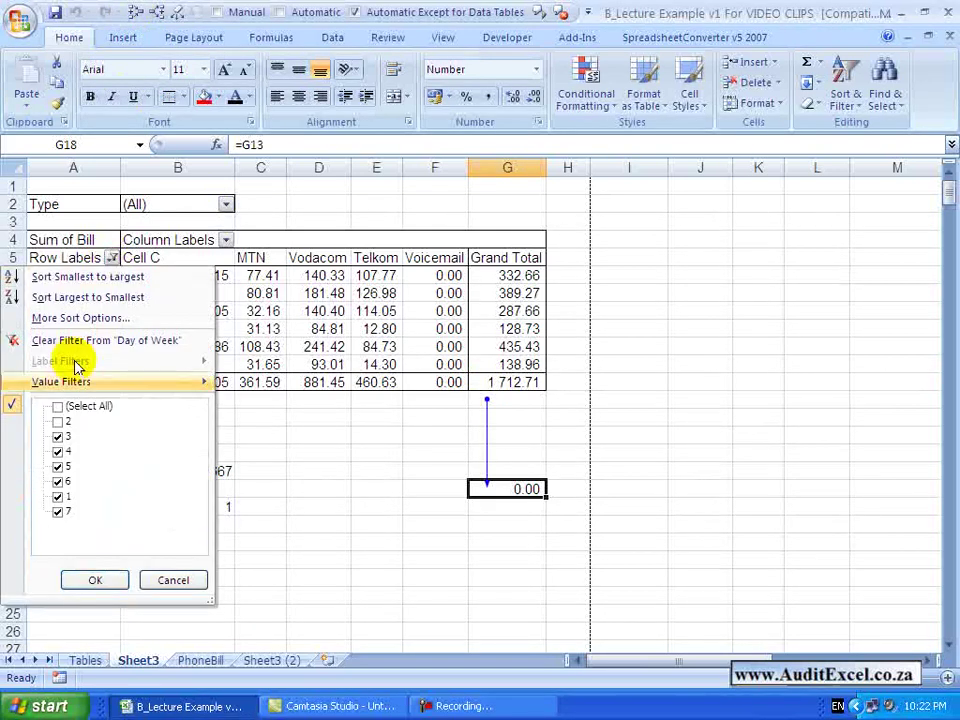
click(58, 406)
click(88, 577)
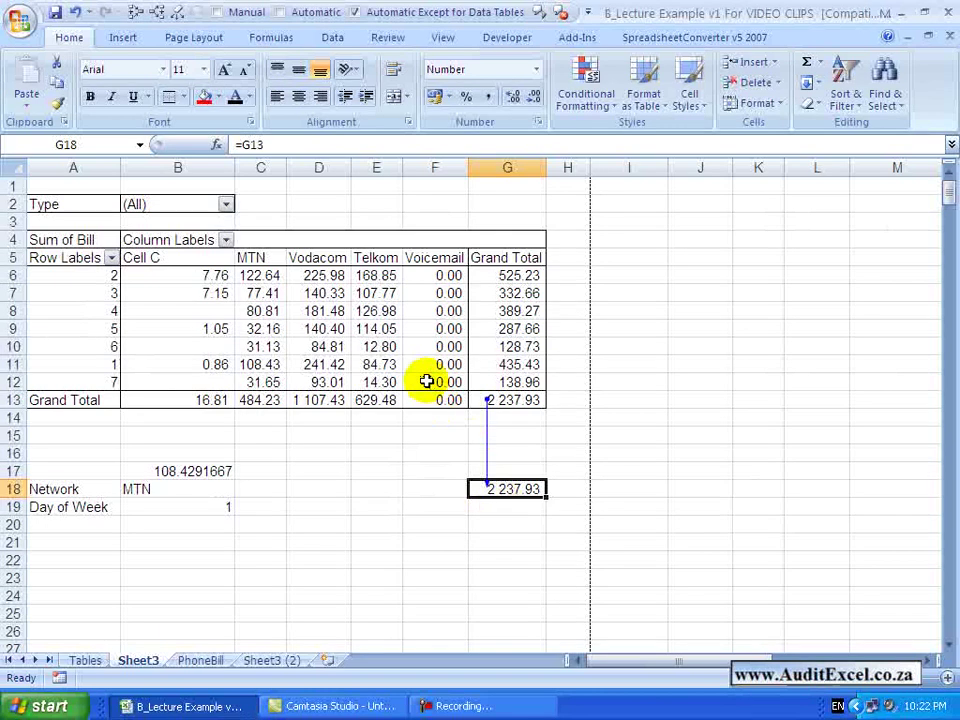
click(421, 489)
- Start a GETPIVOTDATA formula in F18 for Voicemail day 6, then cancel it
text(=)
click(430, 339)
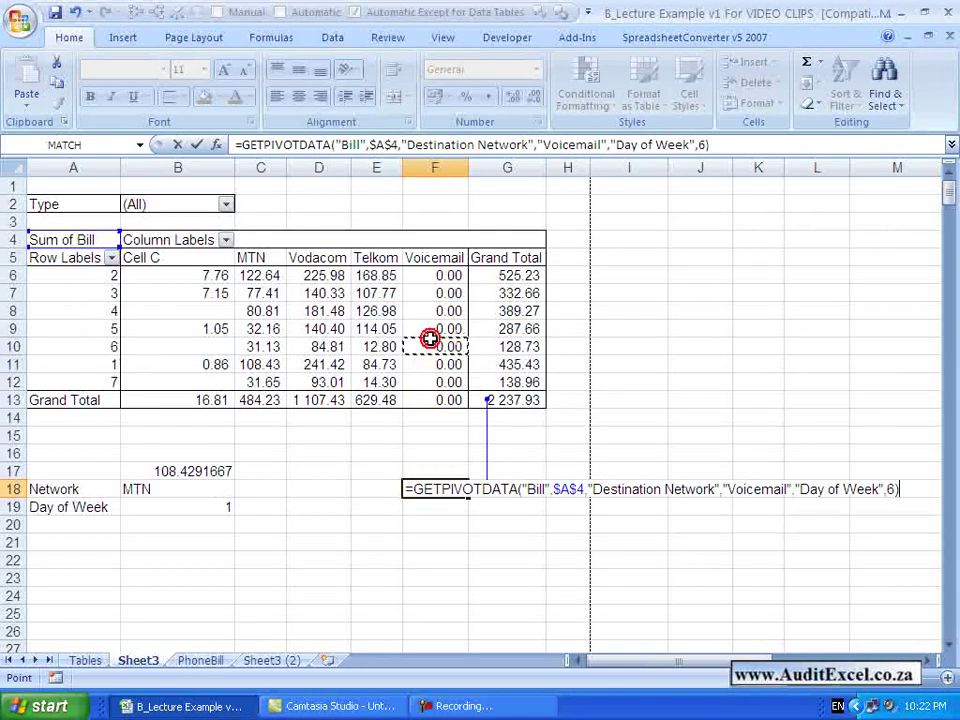
key(Escape)
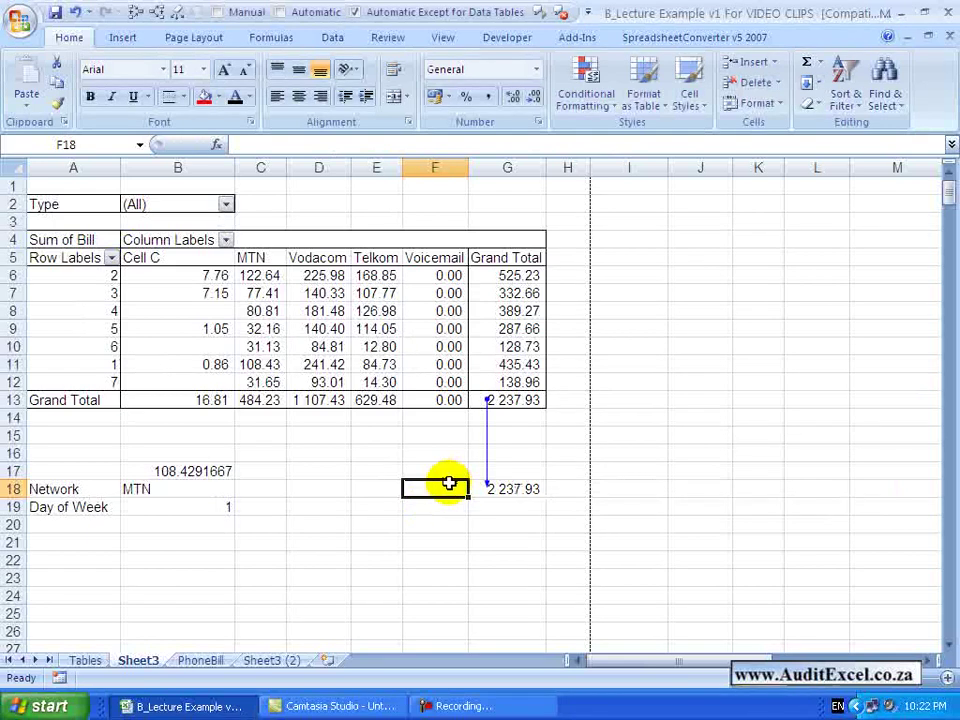
- Untick Generate GetPivotData in the PivotTable Tools Options dropdown
click(415, 350)
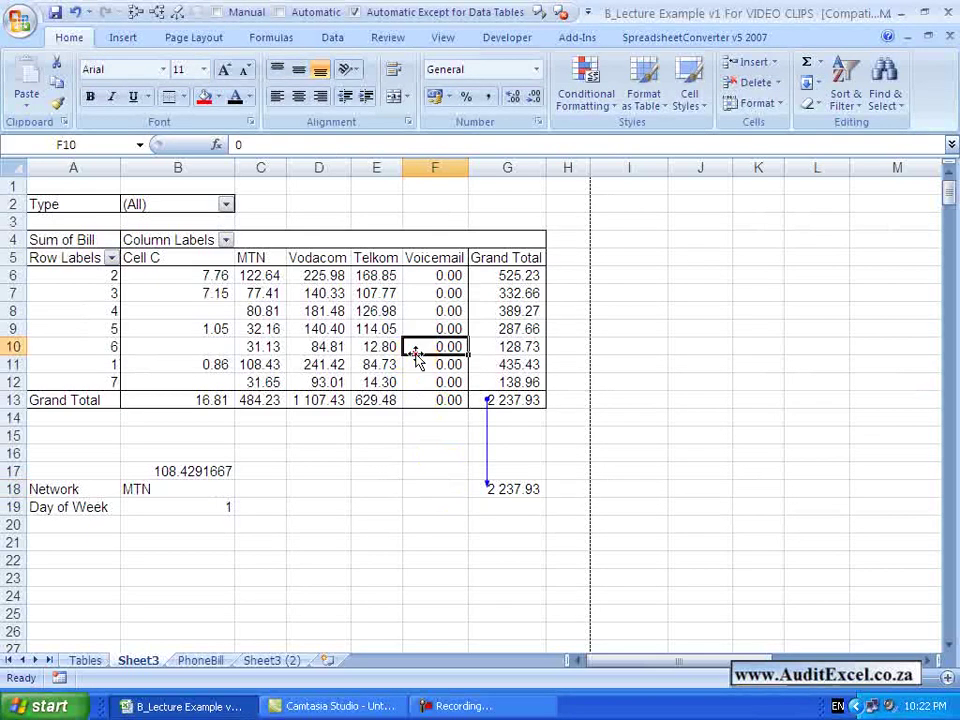
click(415, 352)
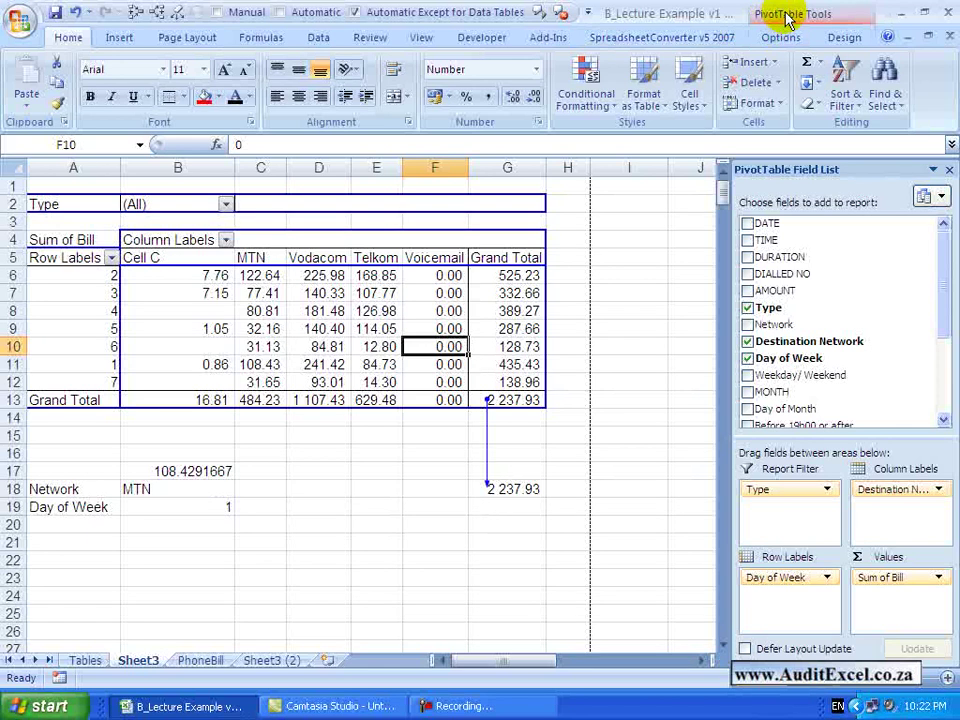
click(785, 17)
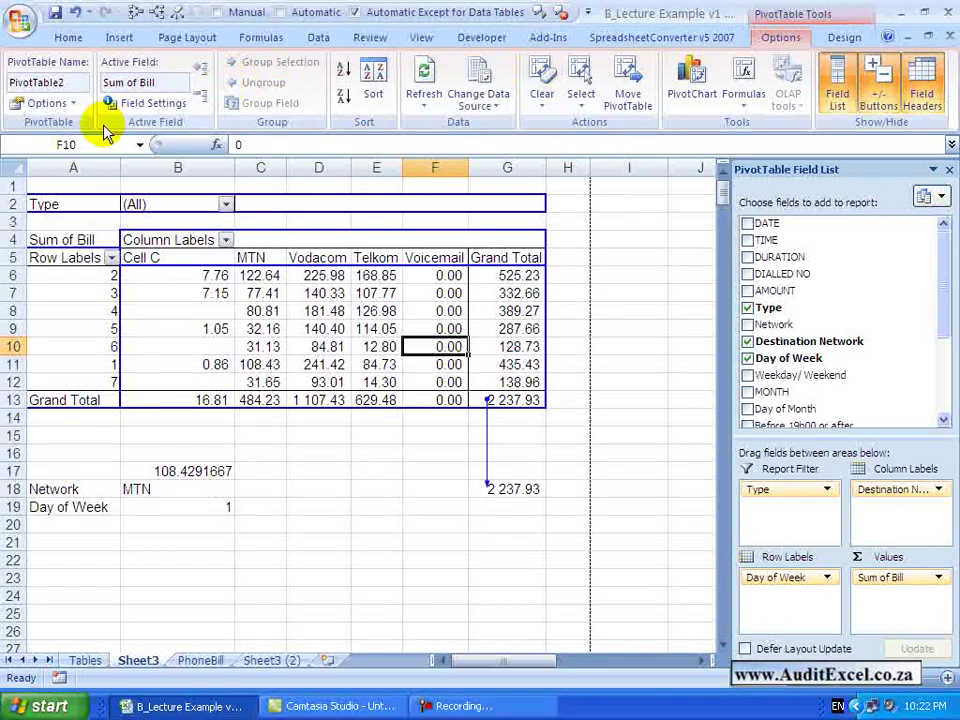
click(71, 103)
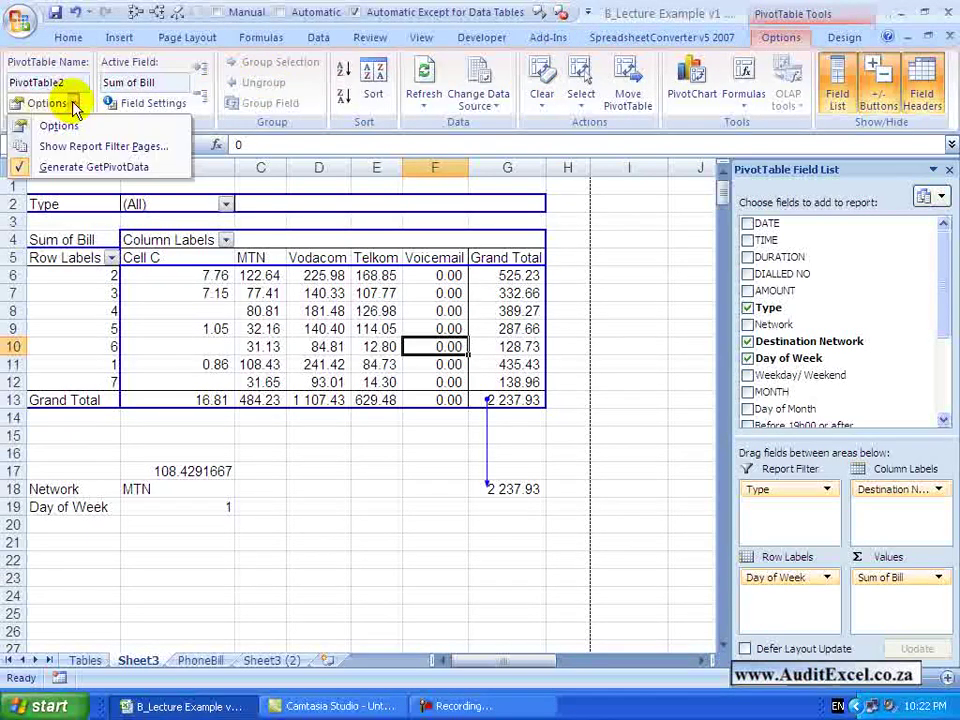
click(30, 172)
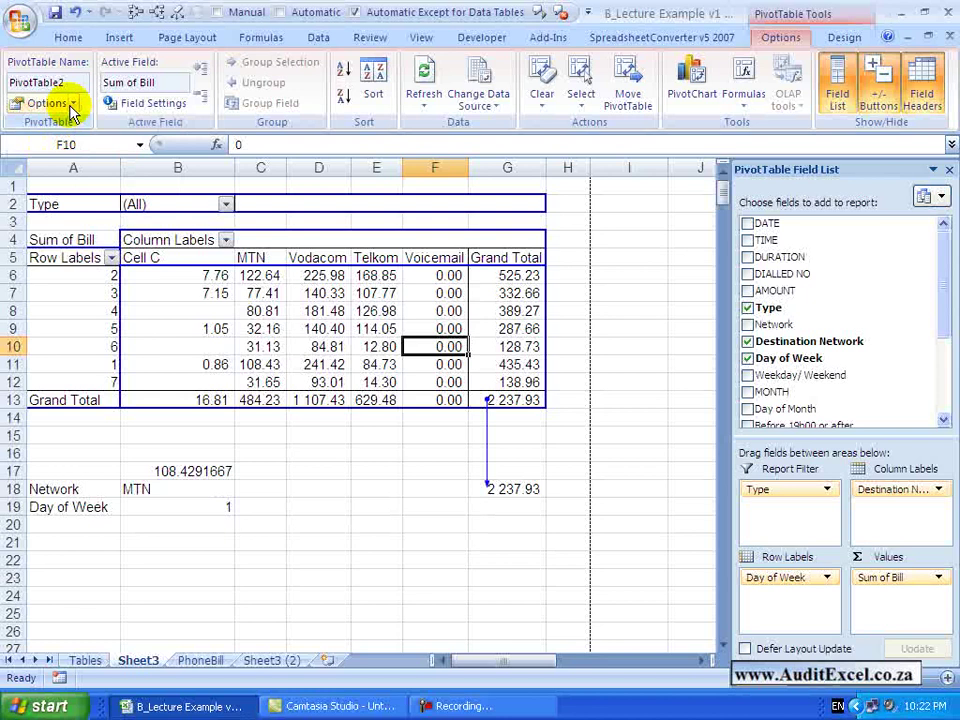
click(386, 471)
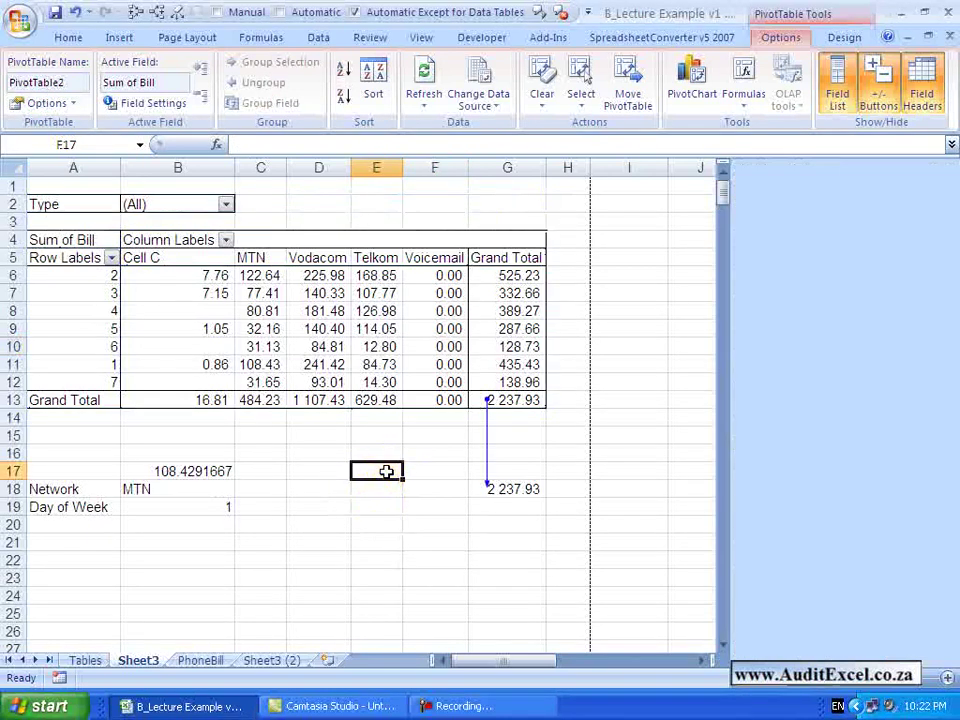
- Enter a plain =E13 reference in E17, showing Telkom's total of 629.48
text(=)
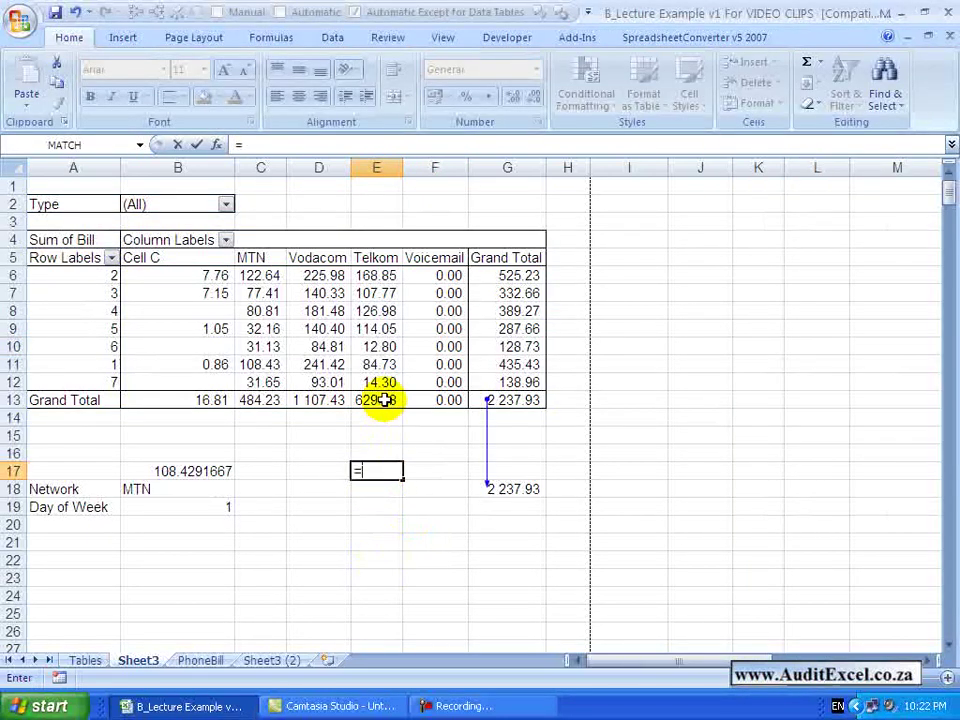
click(382, 399)
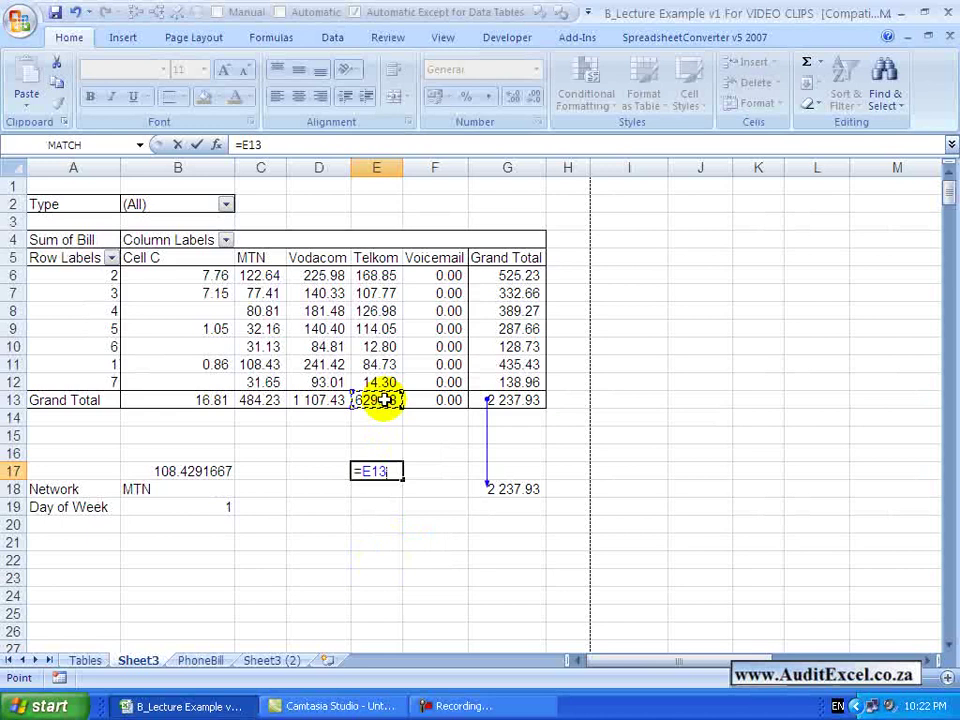
key(Return)
click(368, 471)
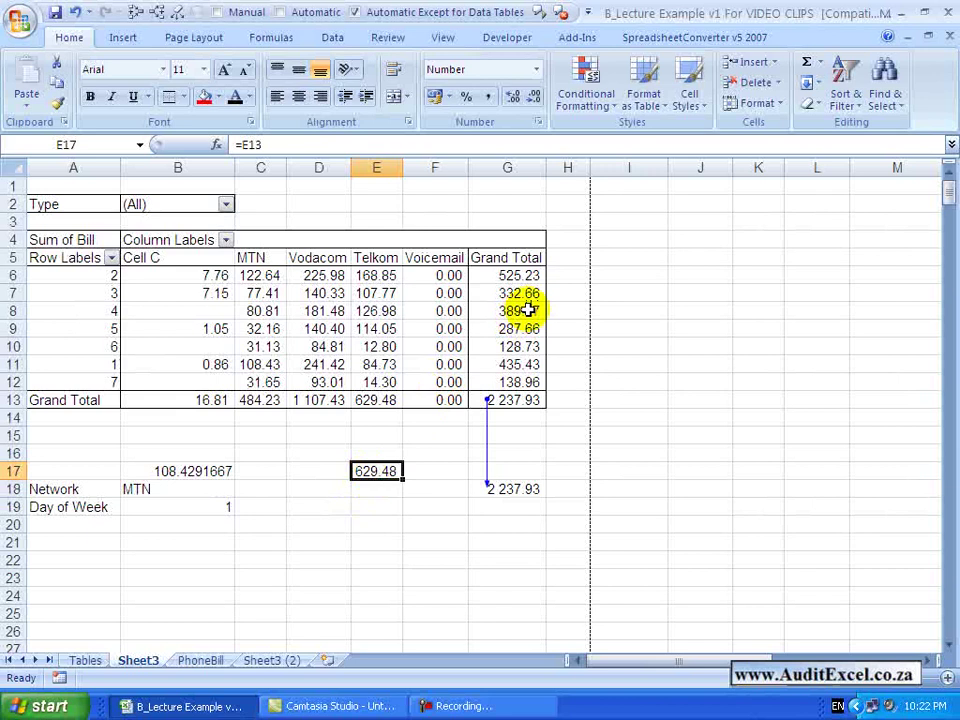
- Re-enable Generate GetPivotData in the PivotTable Tools Options dropdown
click(376, 346)
click(785, 15)
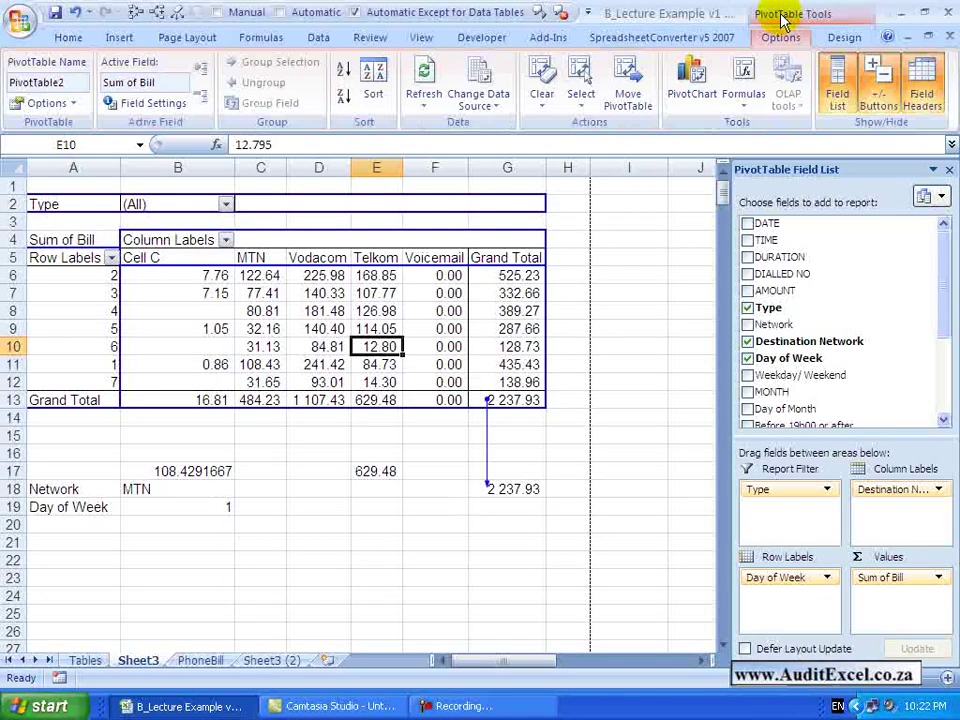
click(72, 103)
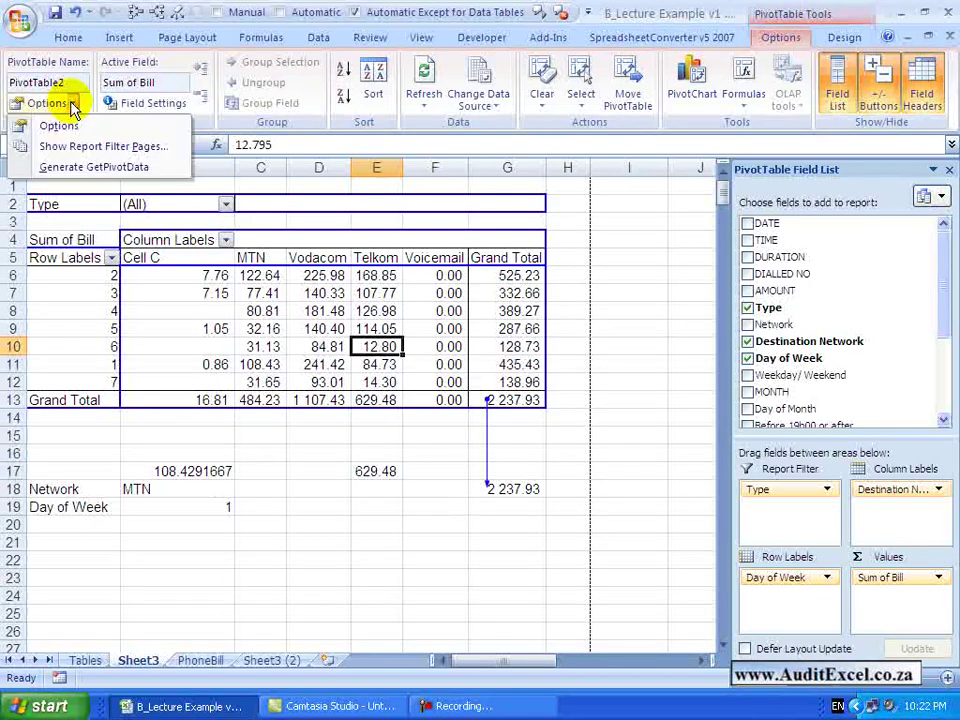
click(75, 167)
- Start a GETPIVOTDATA formula in E18 for Telkom on day 1
click(373, 489)
text(=)
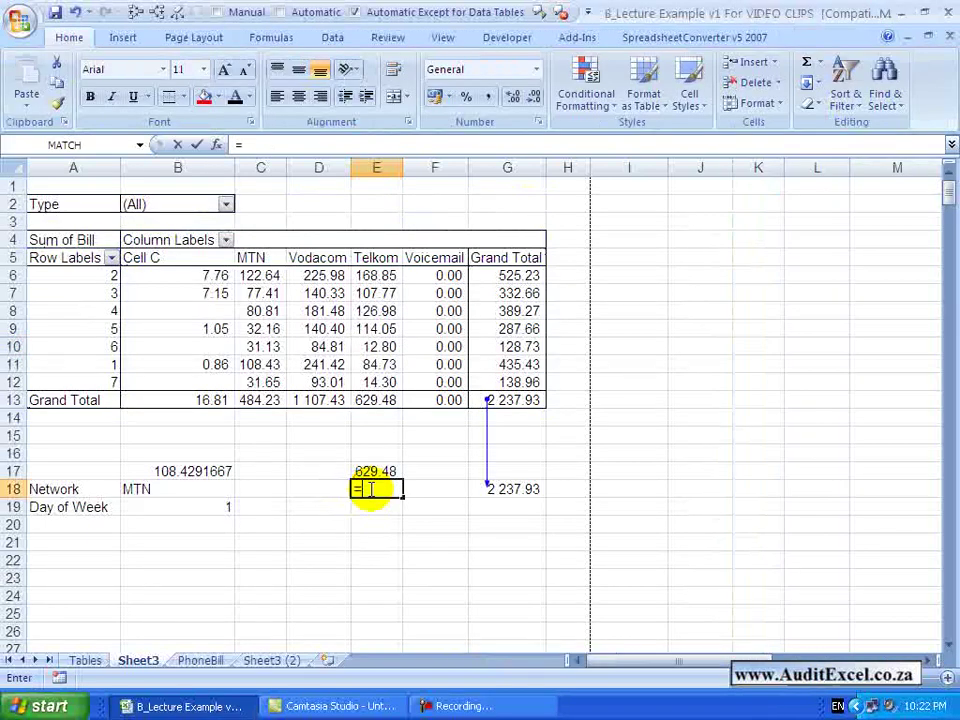
click(378, 362)
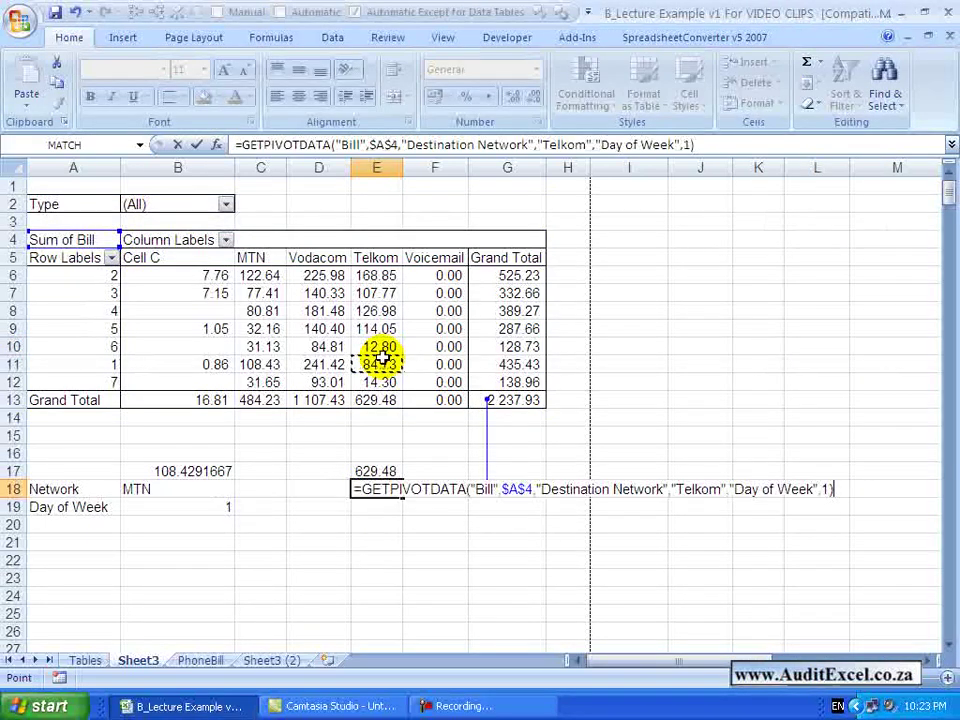